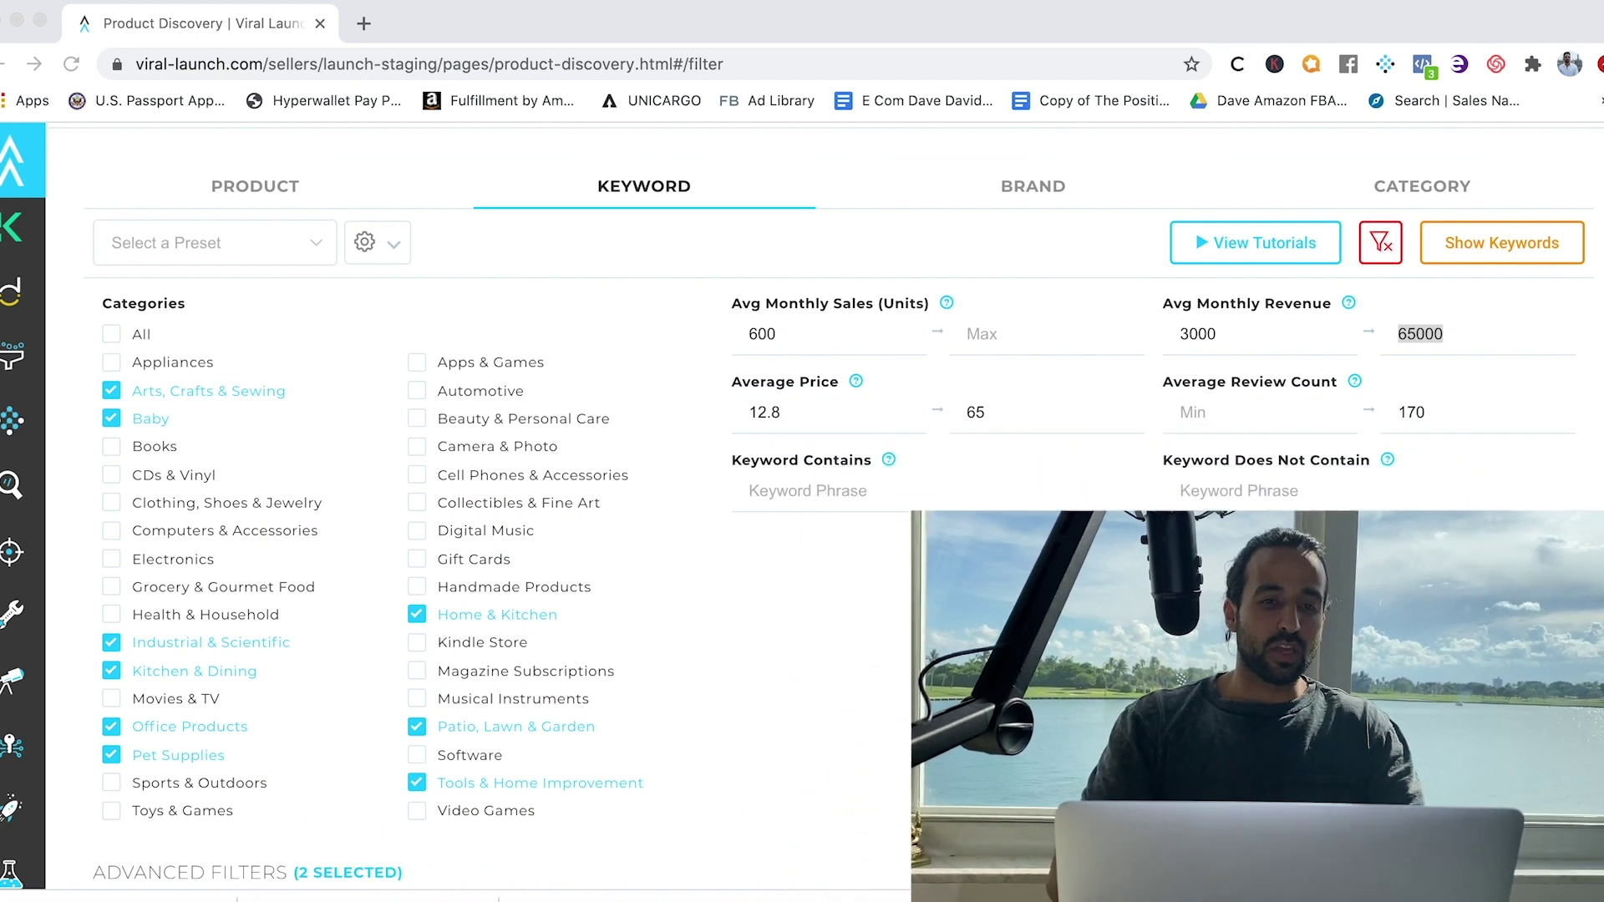
# Go to google.com and search for "viral launch"
pyautogui.click(415, 65)
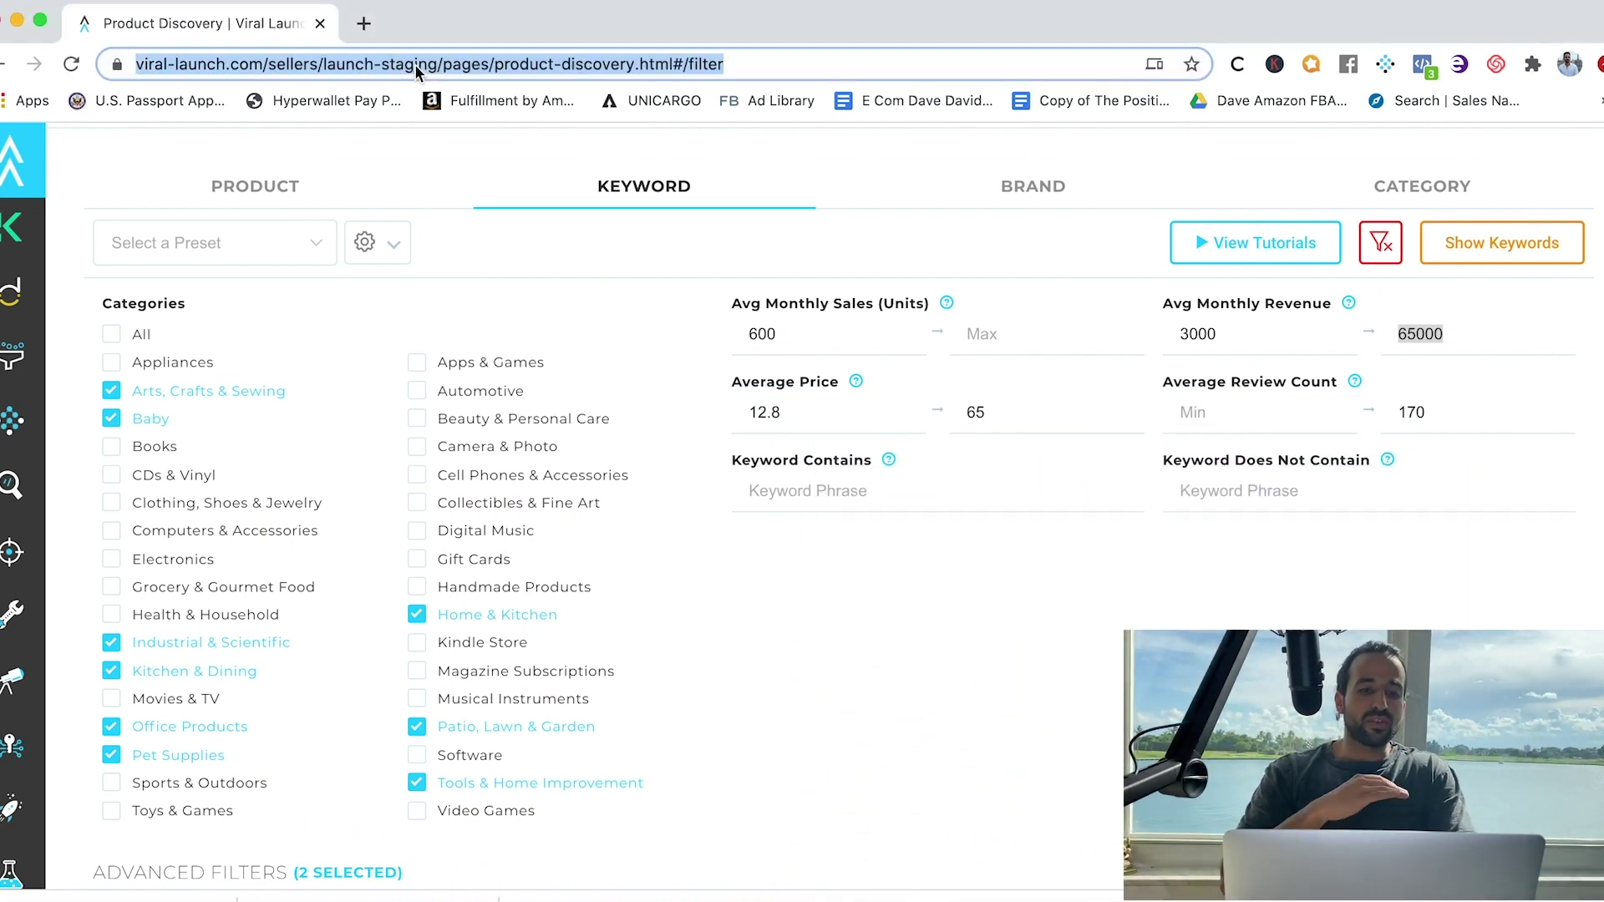
pyautogui.write('google.com')
pyautogui.press('Return')
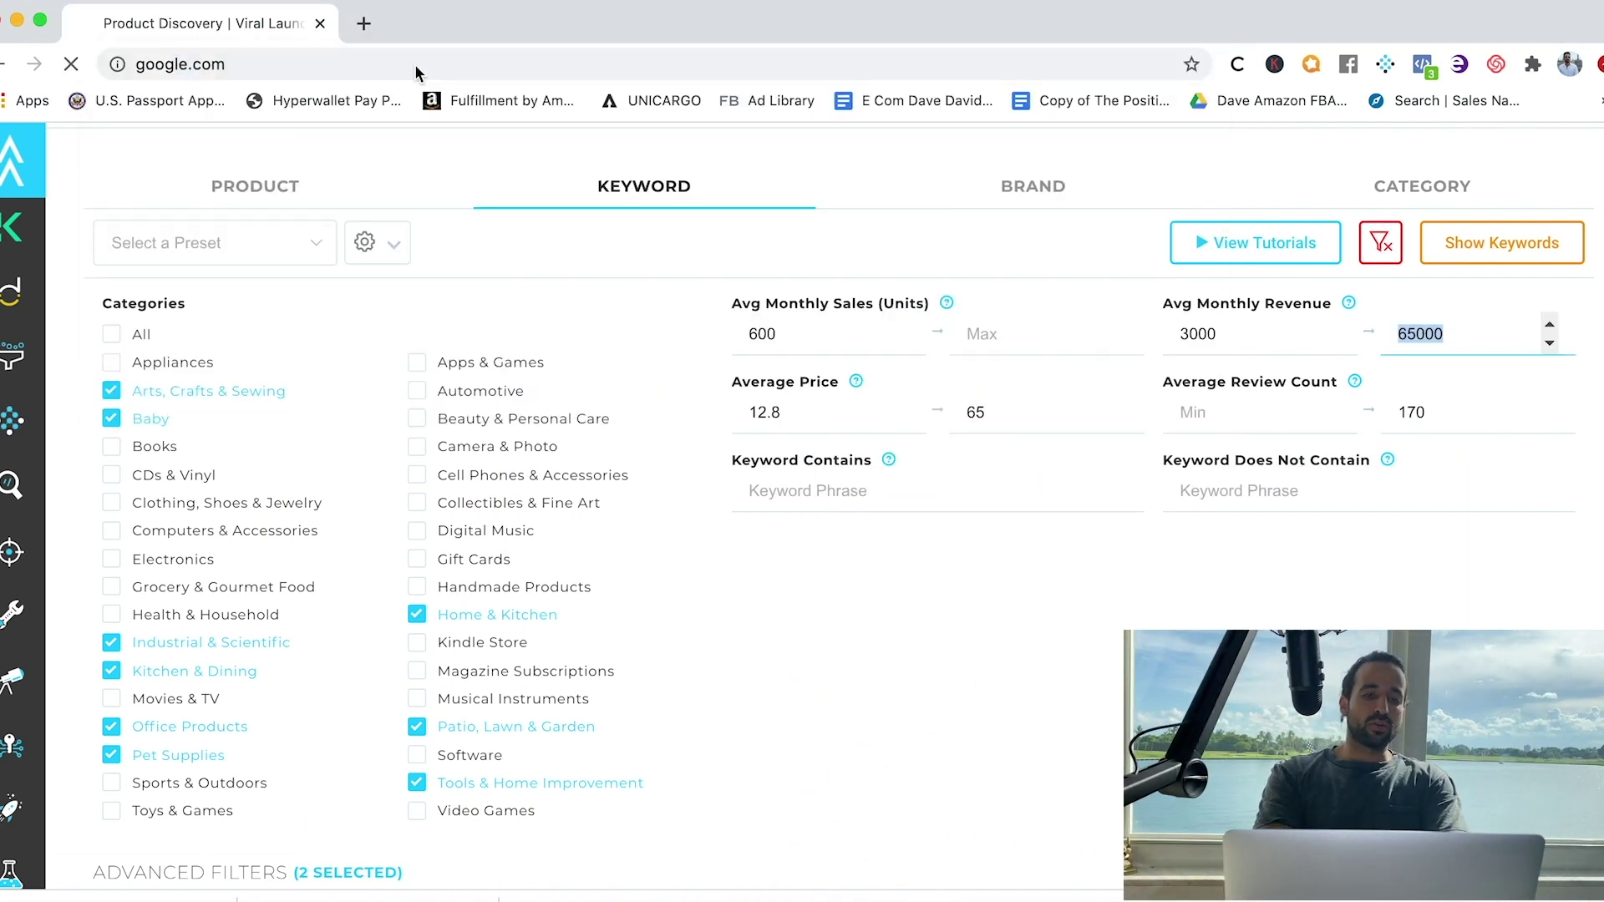
pyautogui.click(628, 457)
pyautogui.write('viral launch')
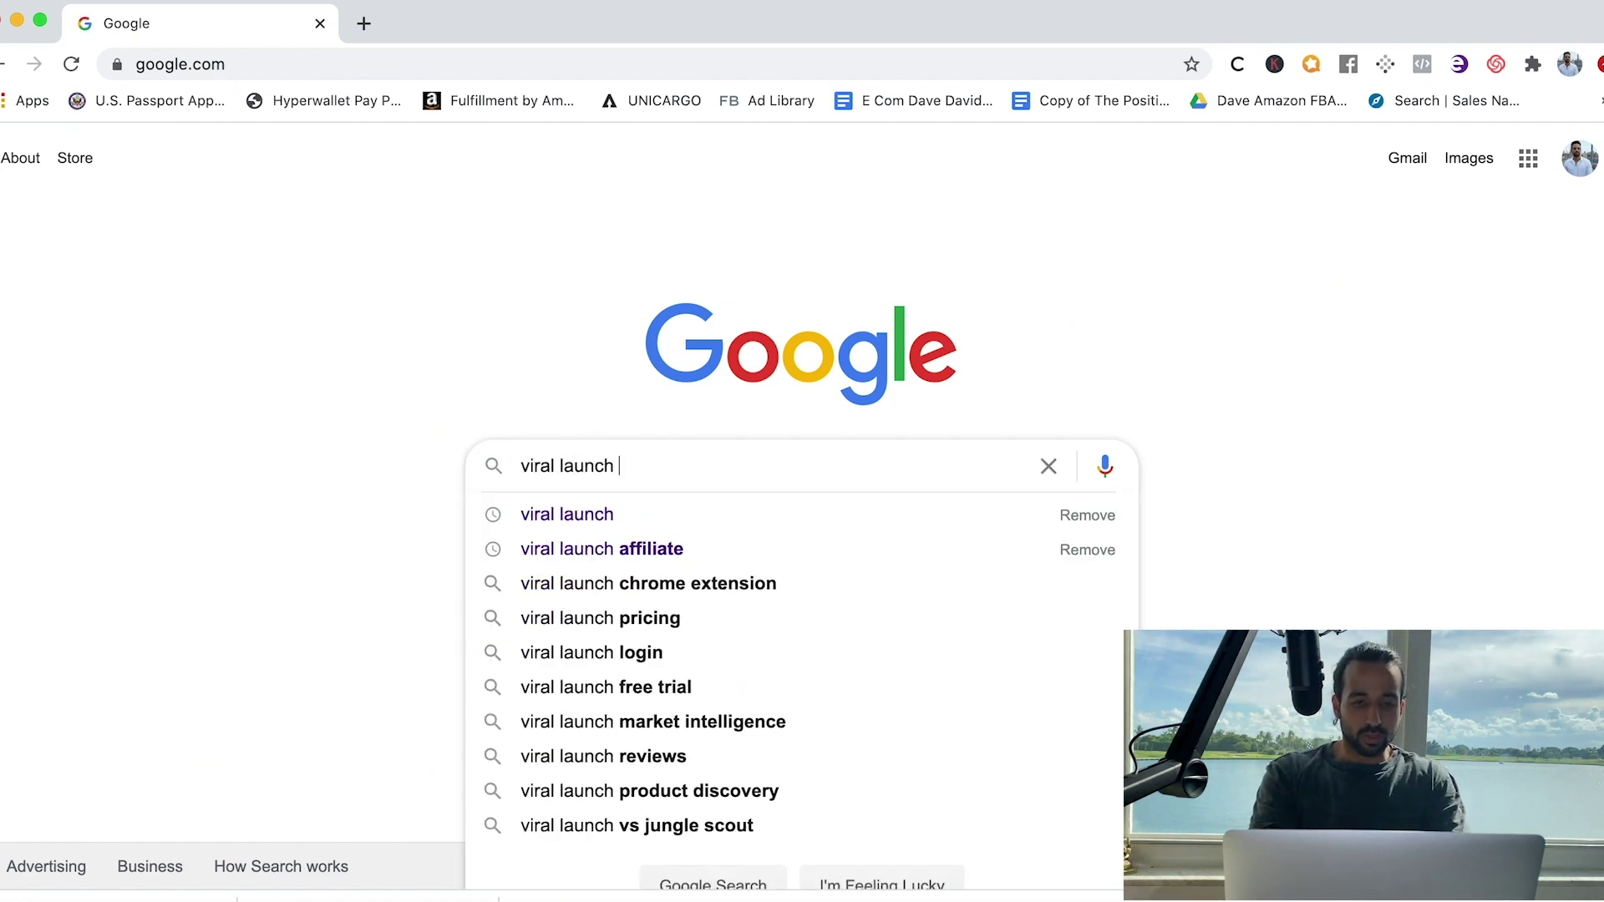
pyautogui.press('Return')
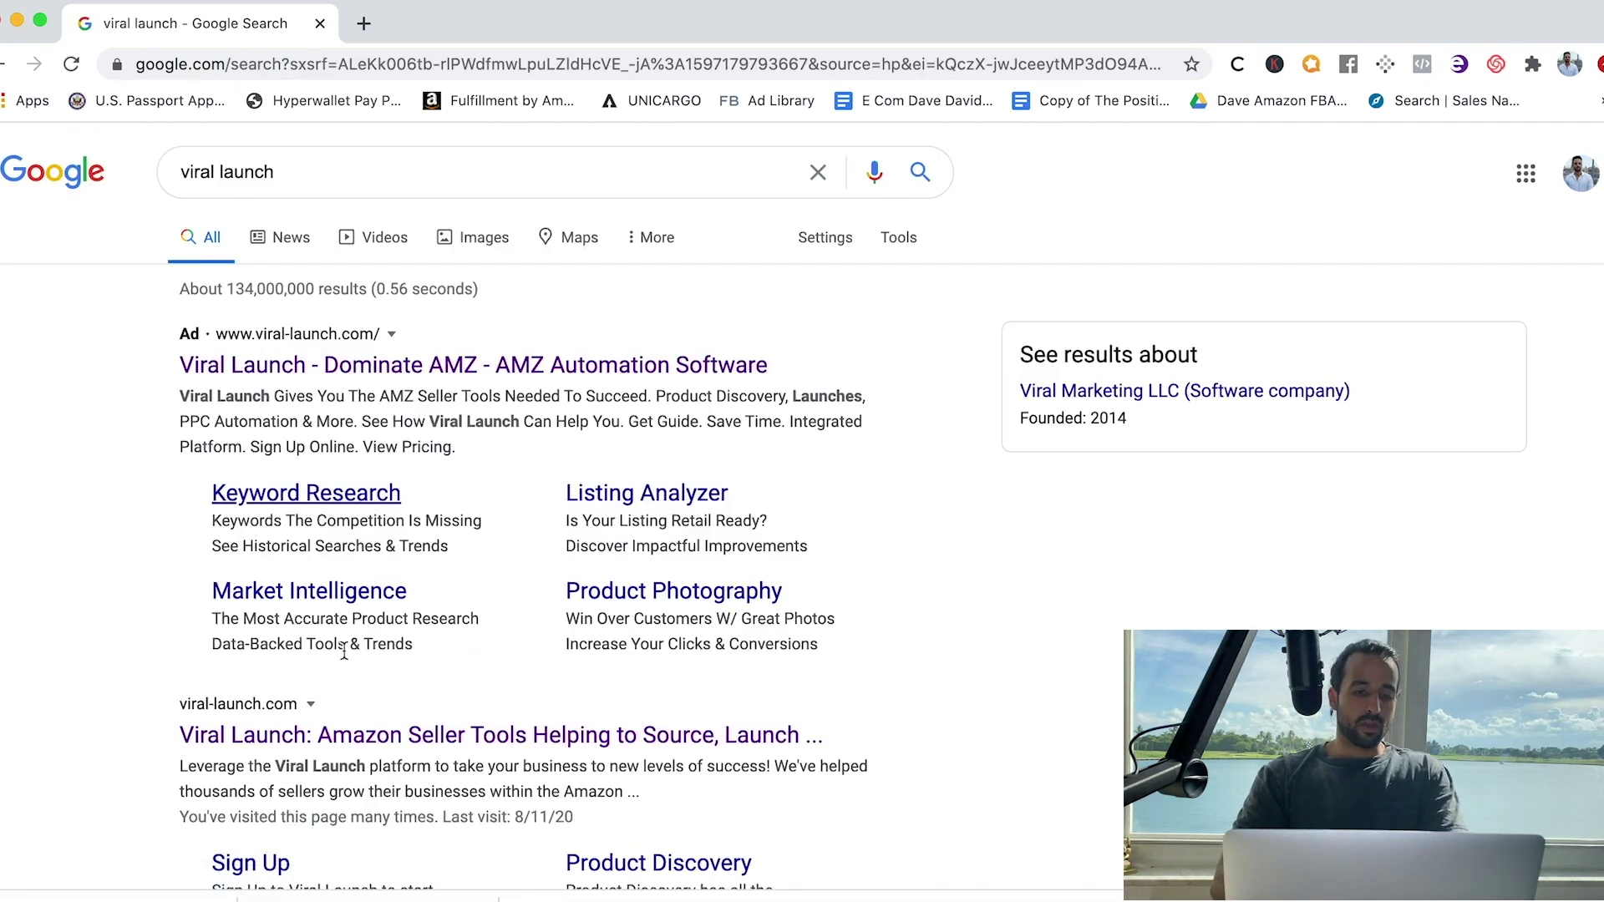
# Open the Viral Launch website from the search results and log in to reach the Product Discovery keyword filters
pyautogui.click(327, 730)
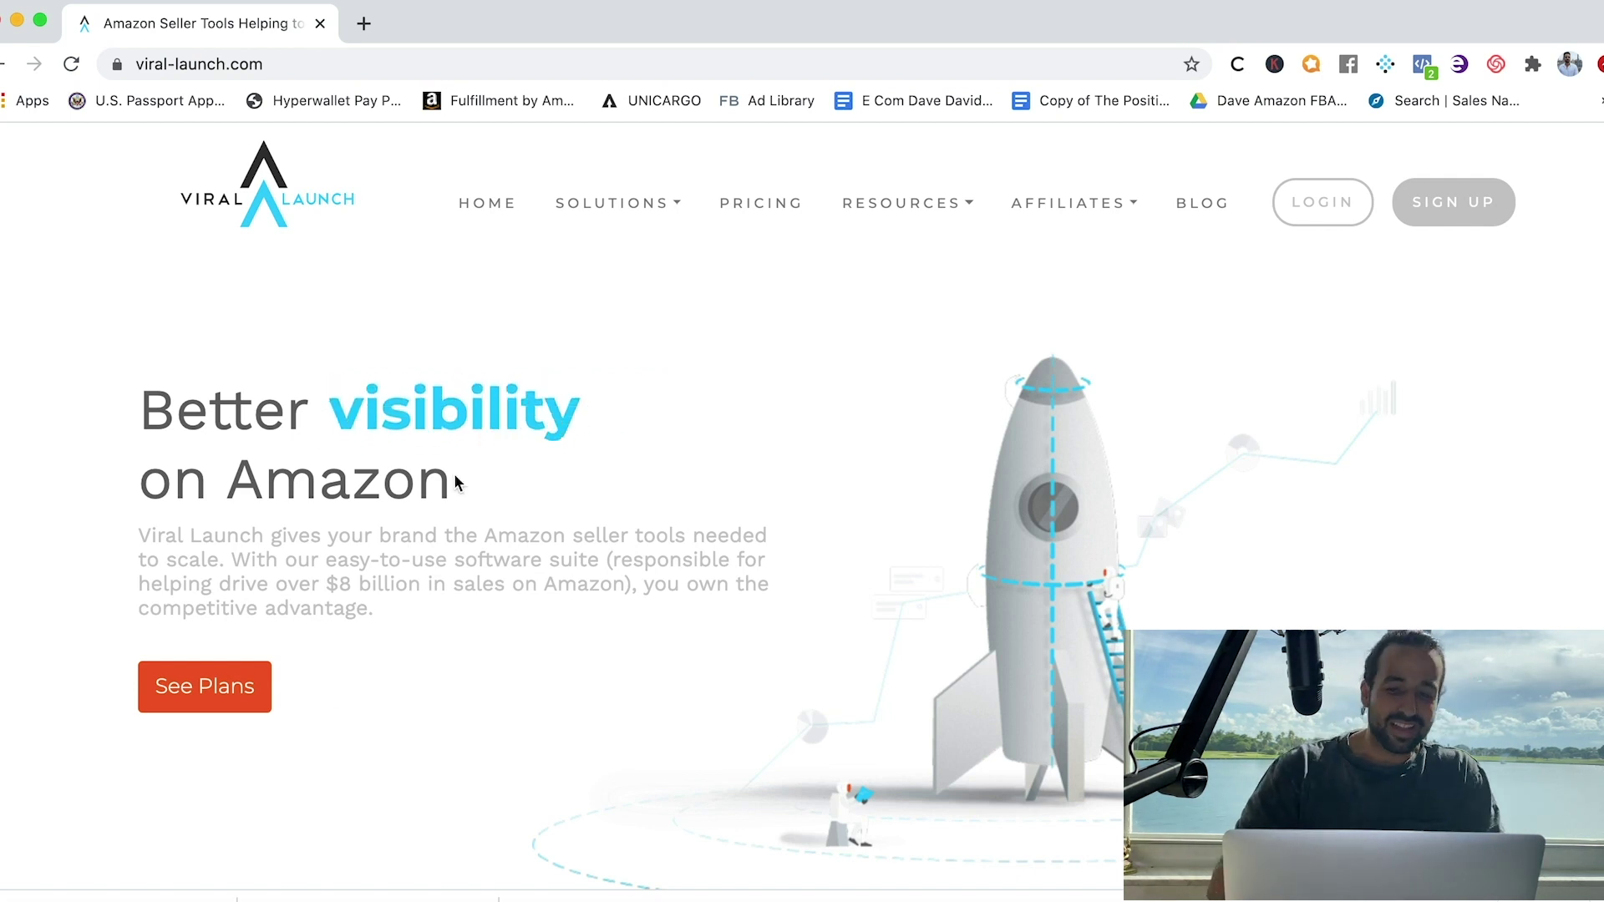
pyautogui.click(1337, 208)
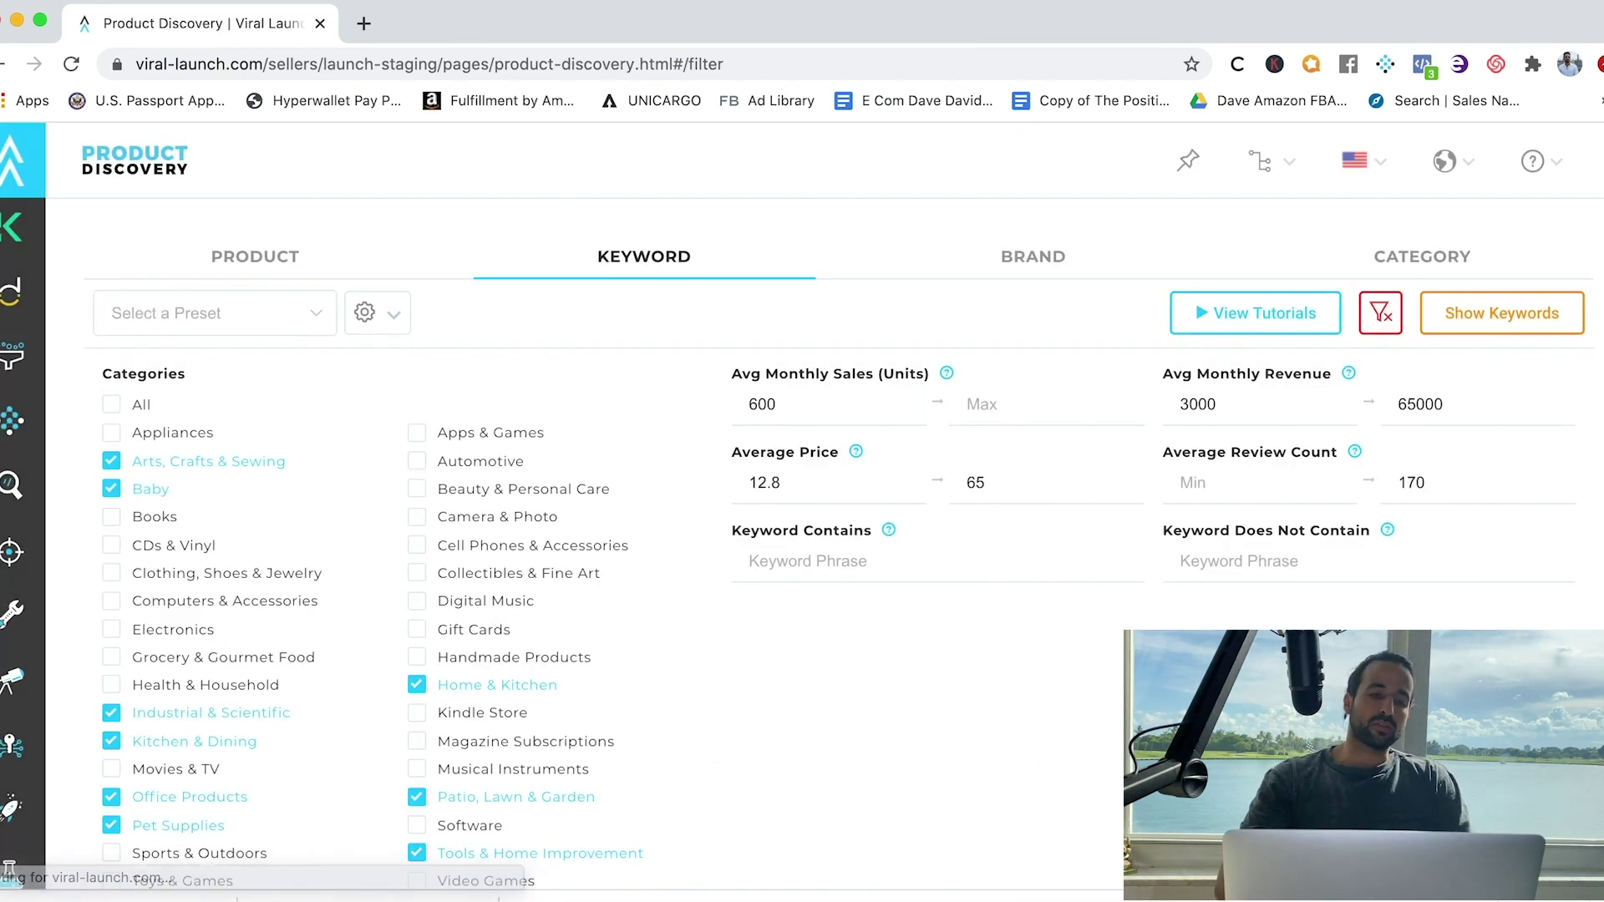
pyautogui.click(12, 422)
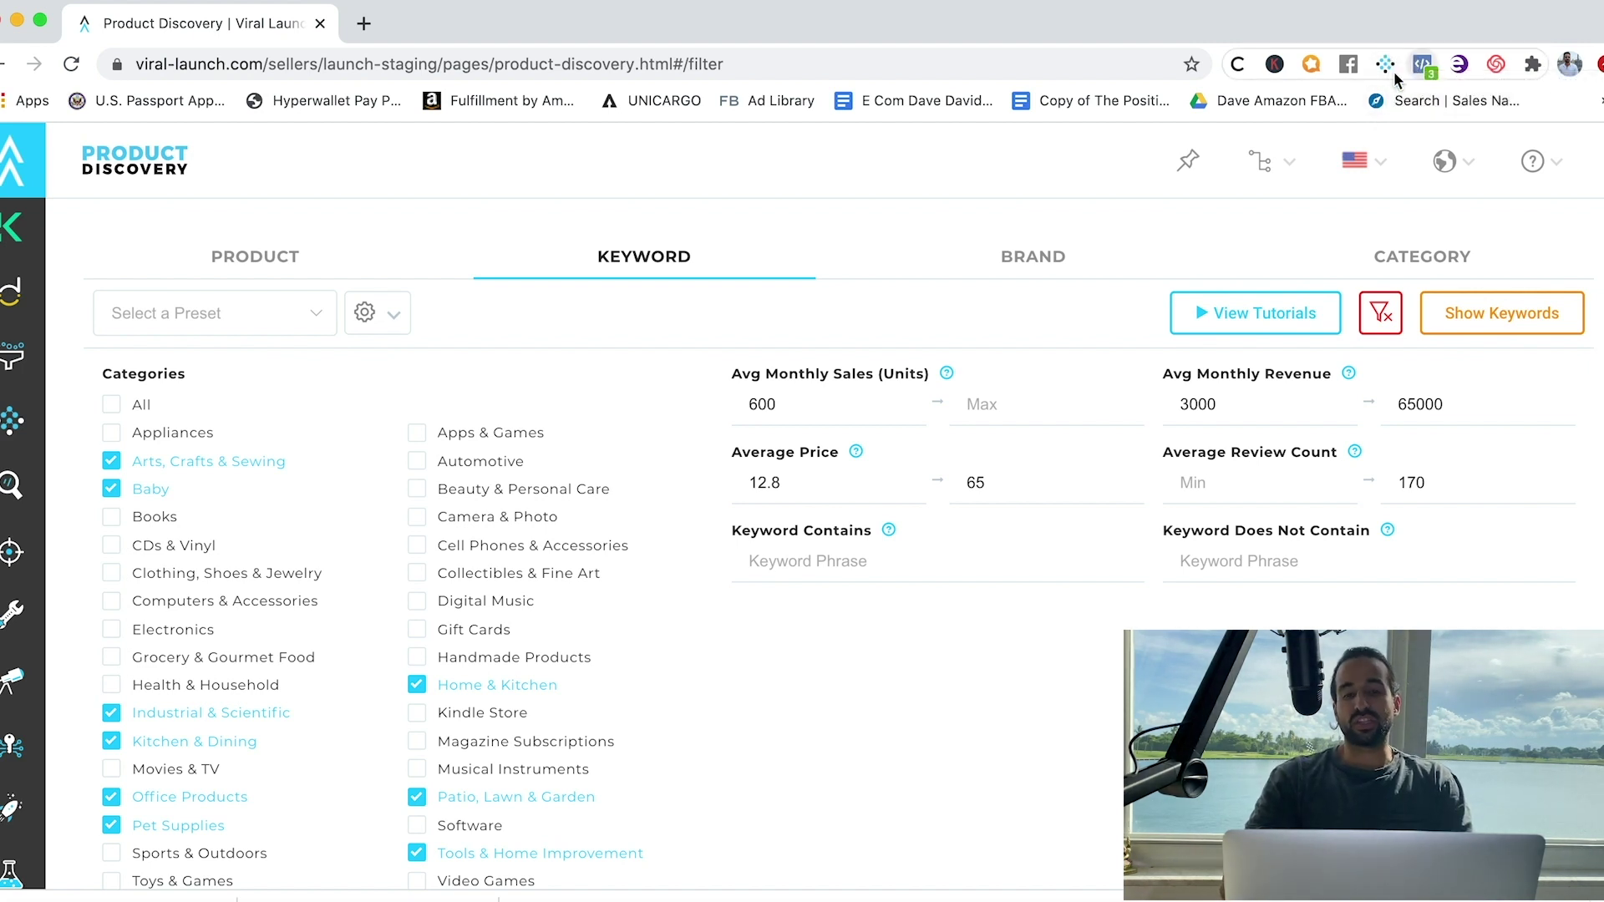
# Set the keyword filters' minimum average monthly sales to 600 units and minimum average monthly revenue to 3000
pyautogui.scroll(-1, 351, 443)
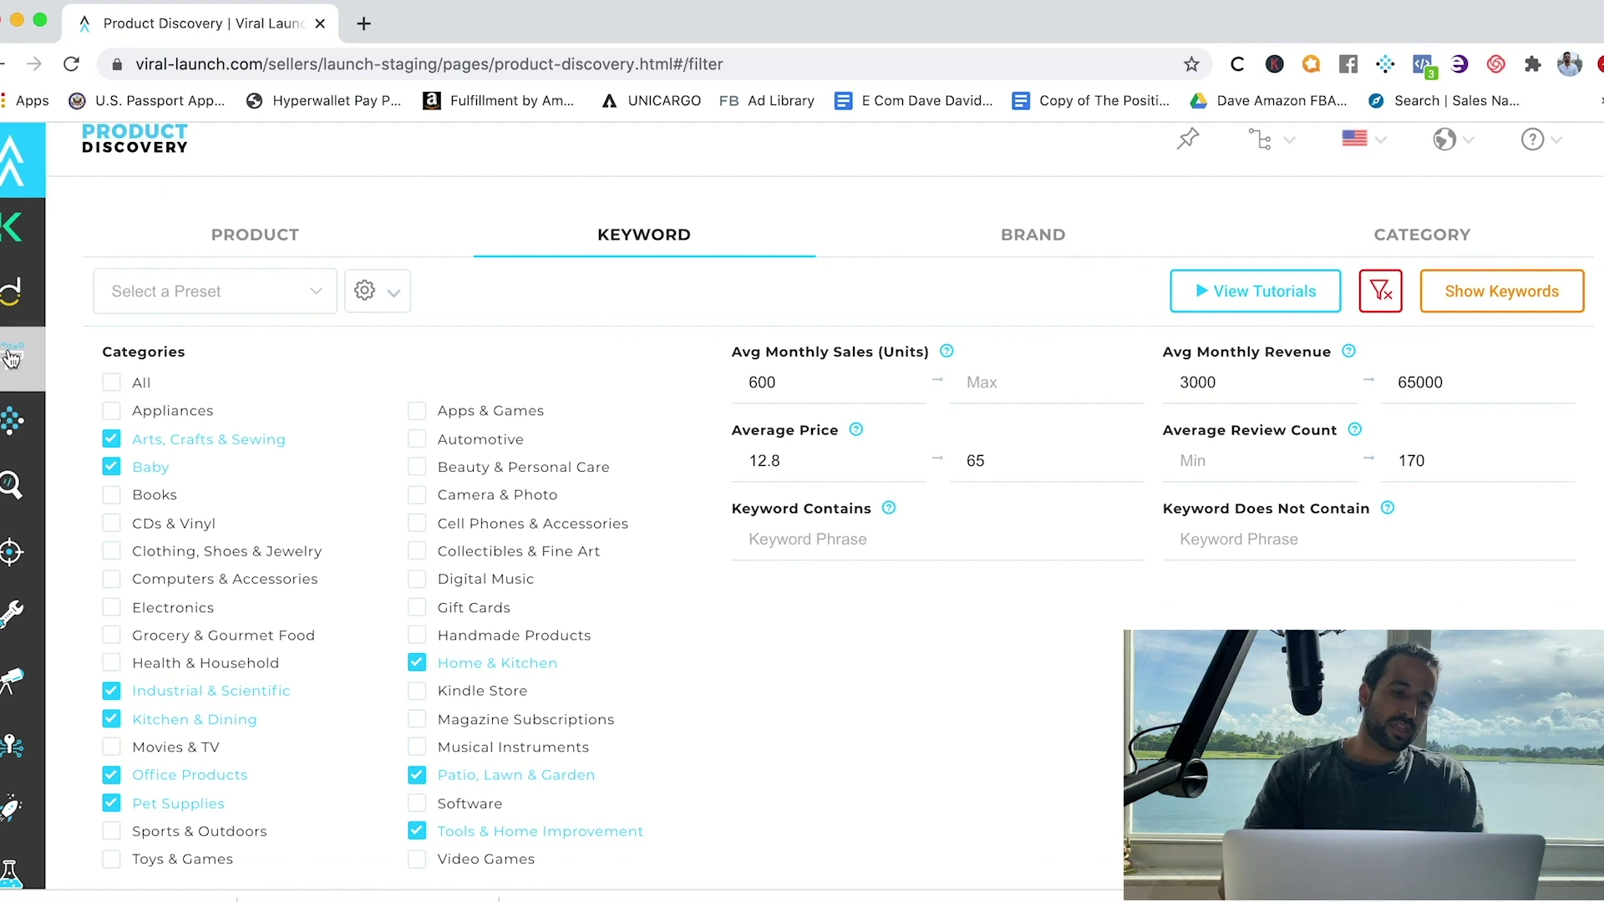
pyautogui.moveTo(10, 357)
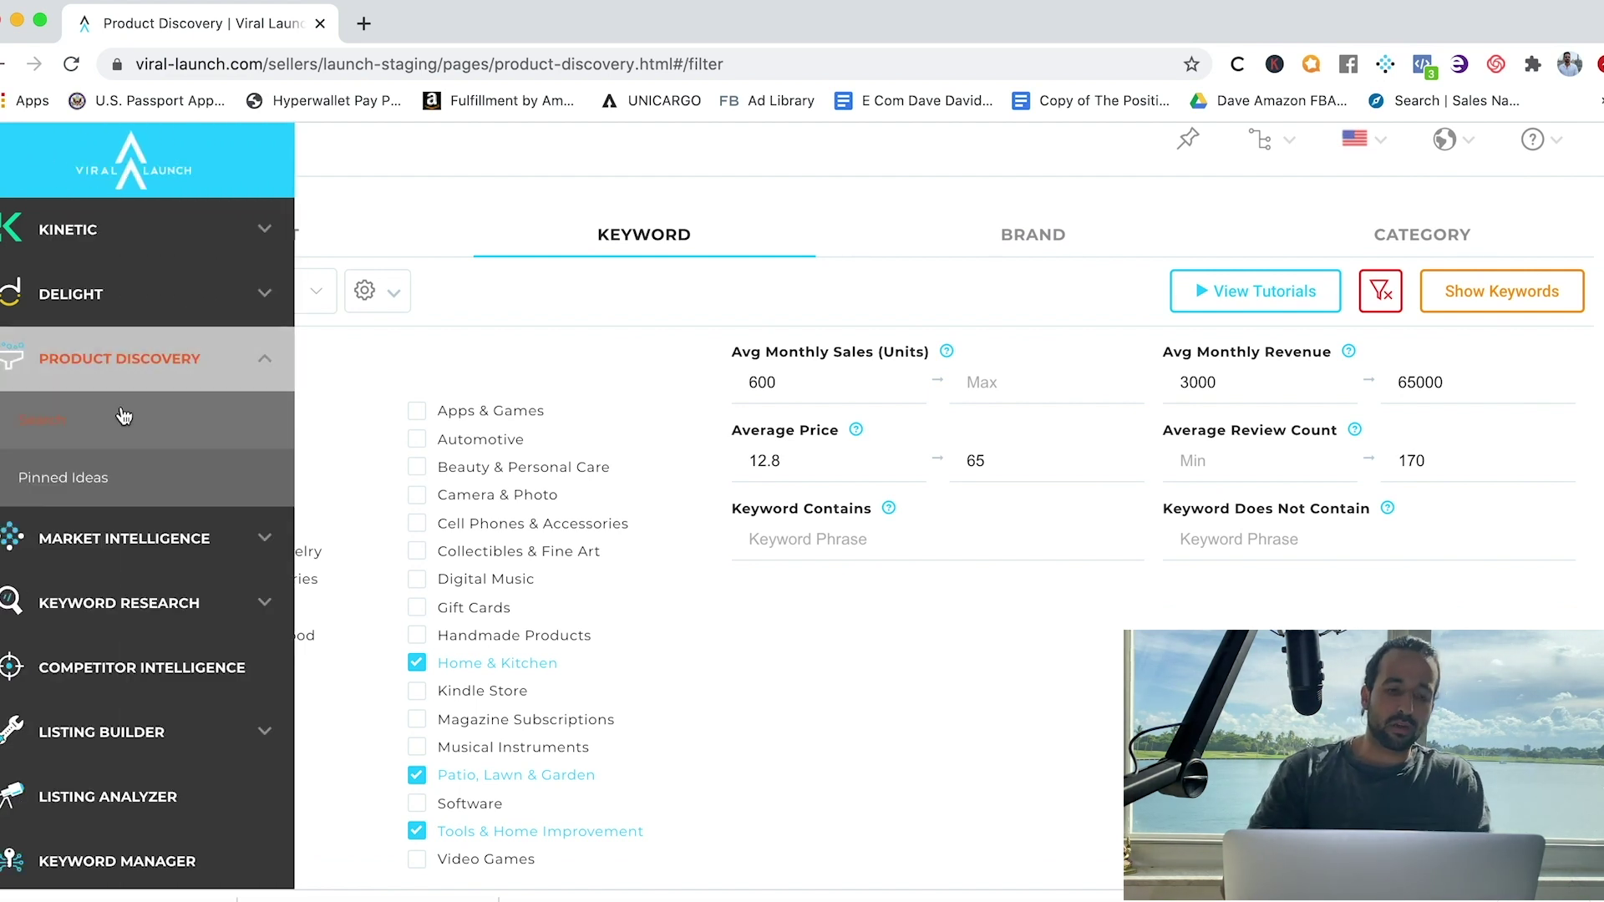
pyautogui.scroll(-2, 664, 464)
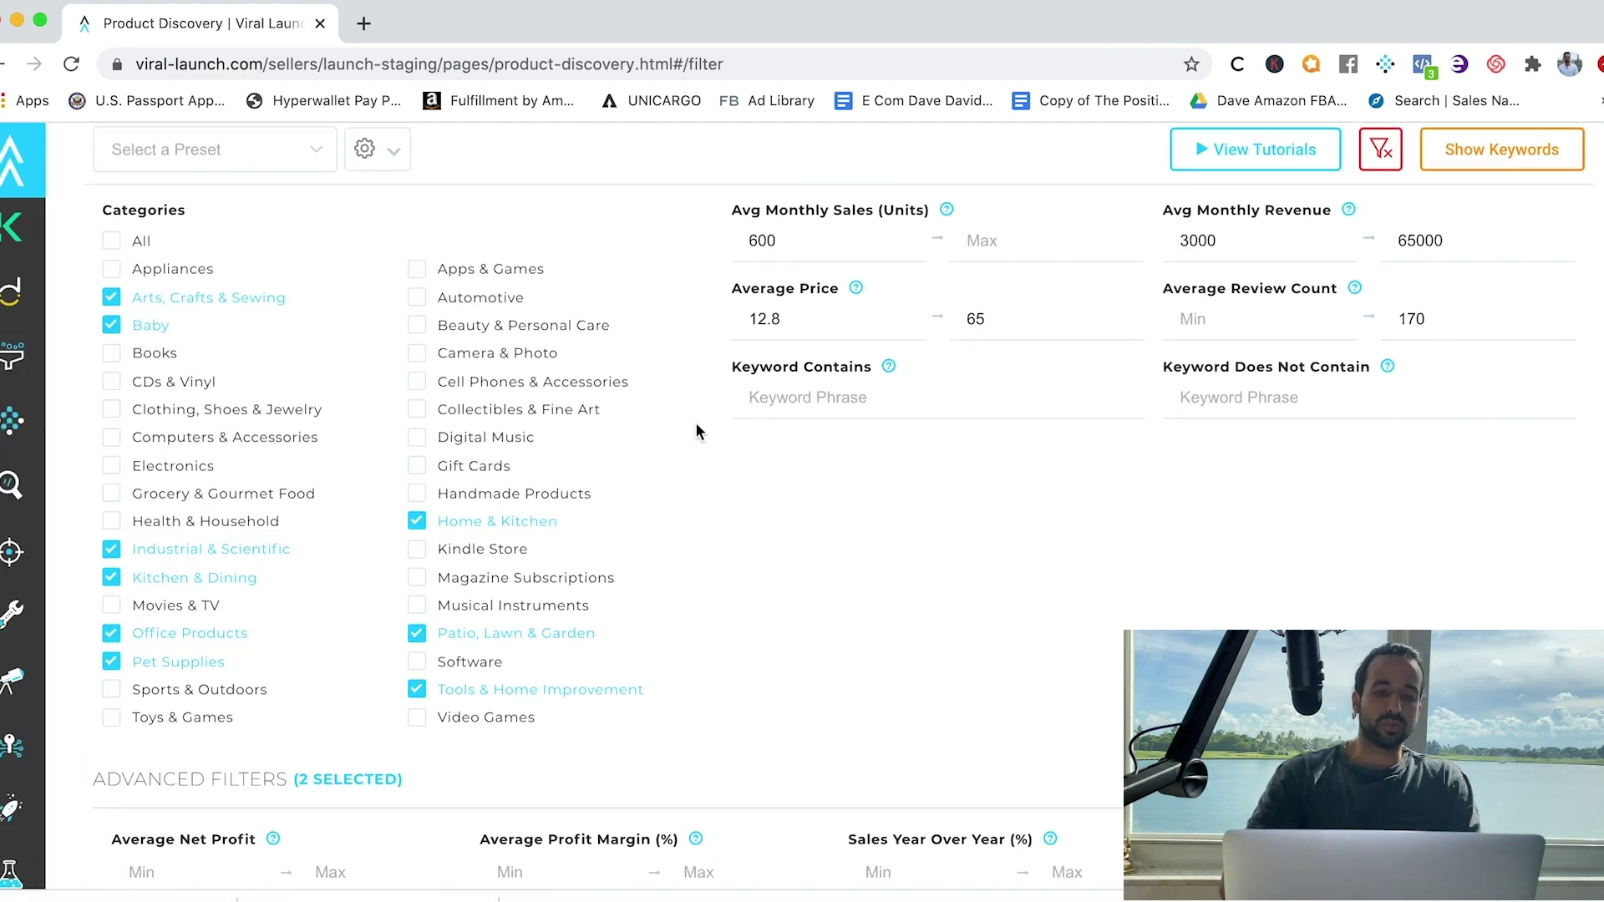
pyautogui.scroll(2, 716, 430)
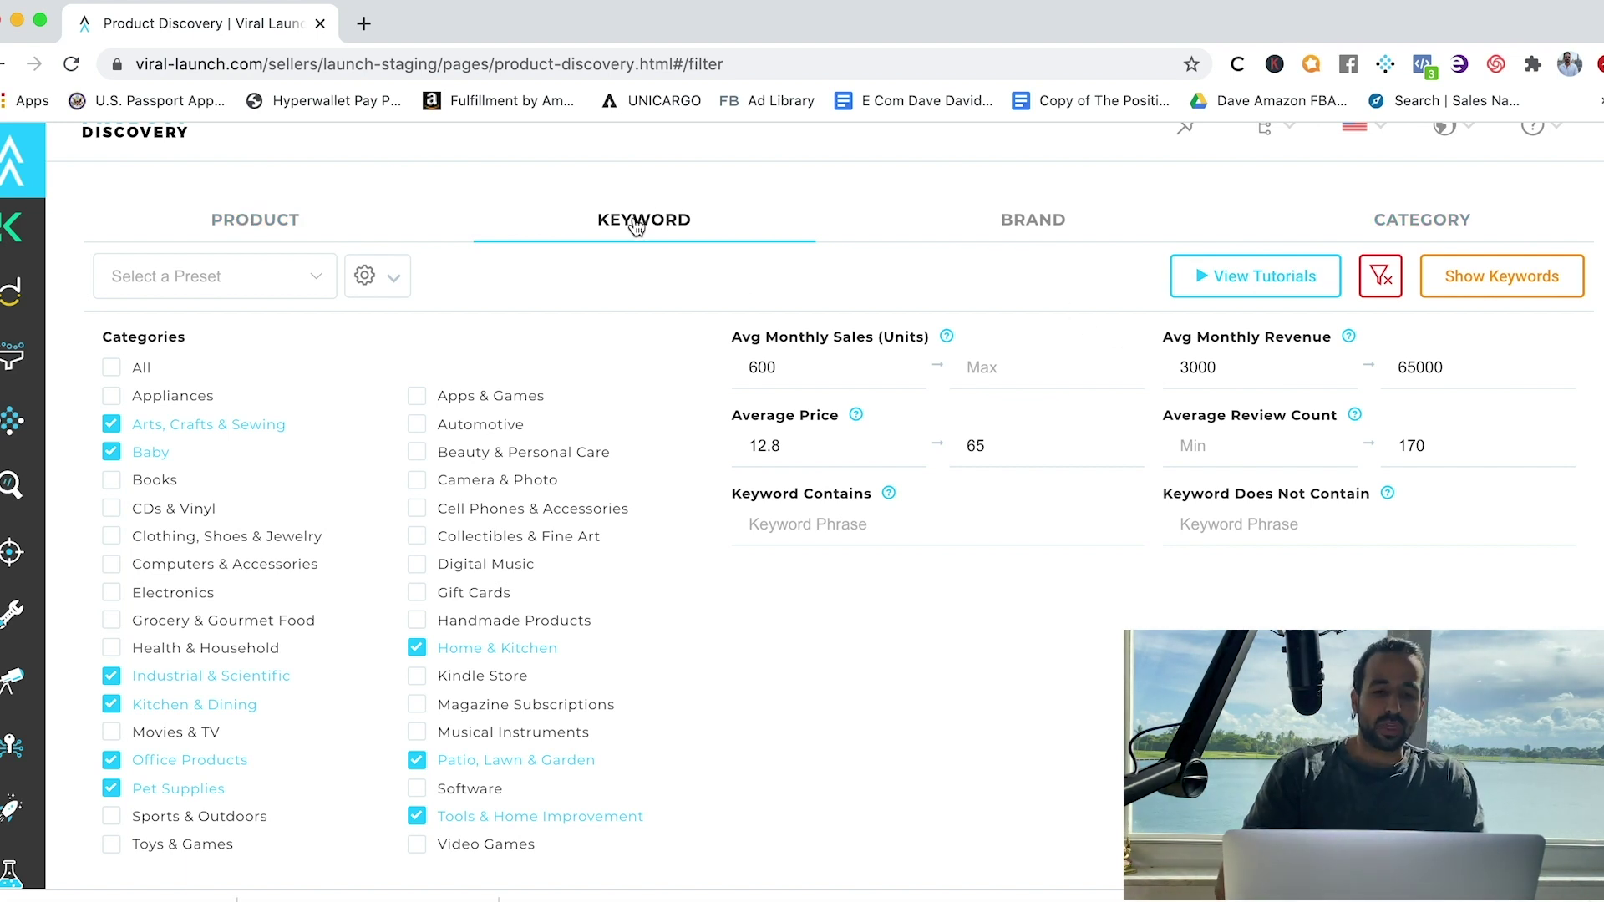
pyautogui.scroll(-2, 596, 489)
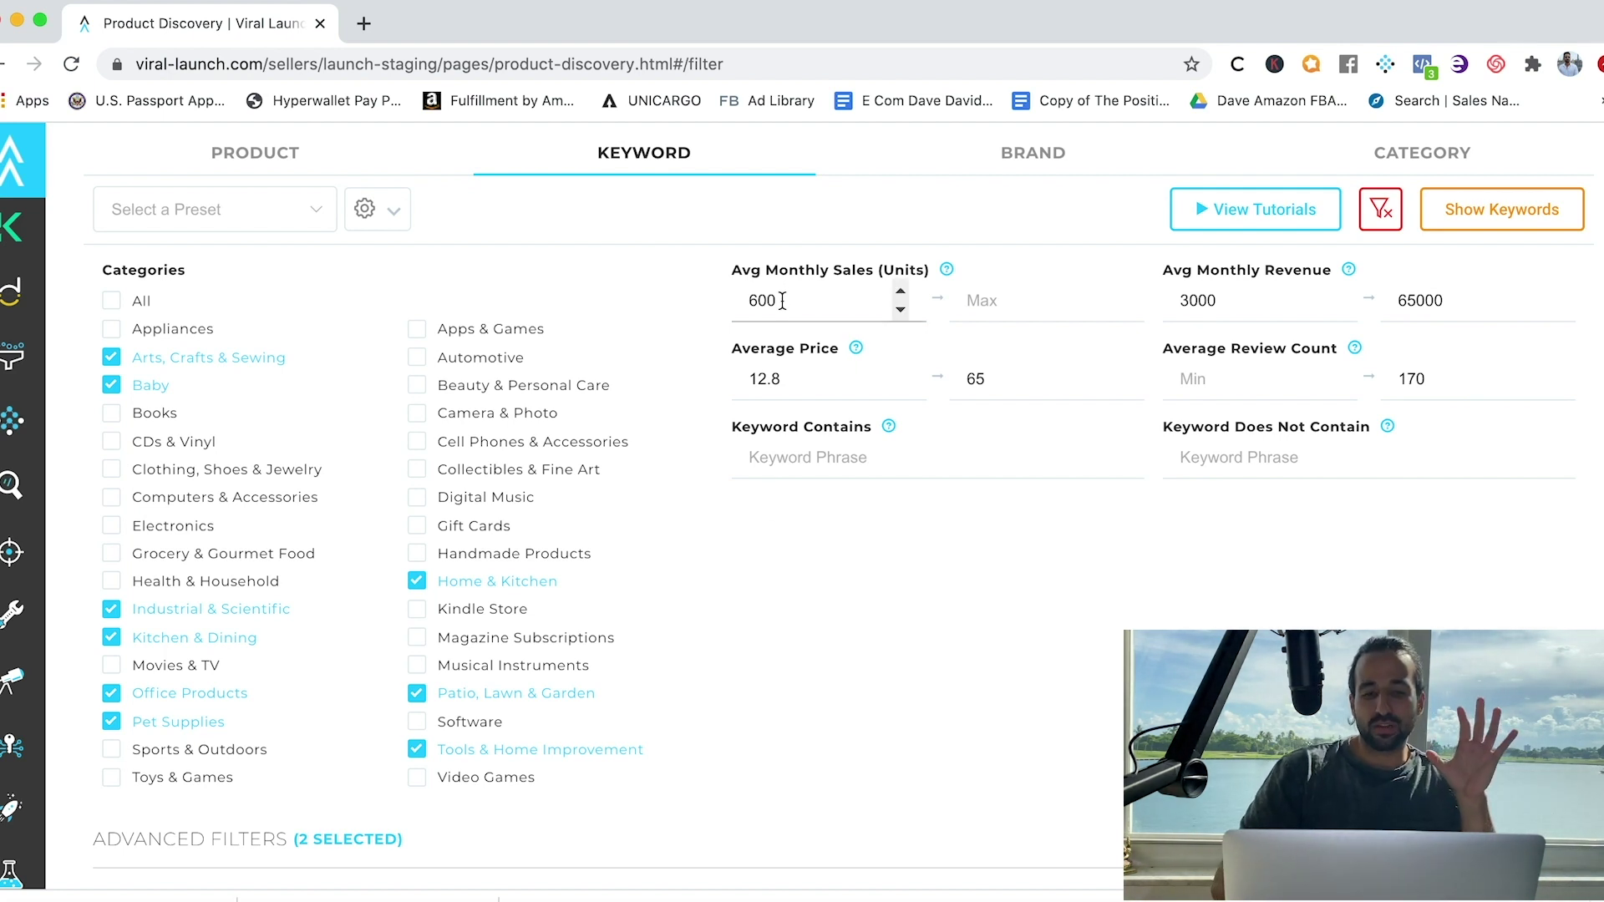
pyautogui.moveTo(781, 301); pyautogui.dragTo(723, 308)
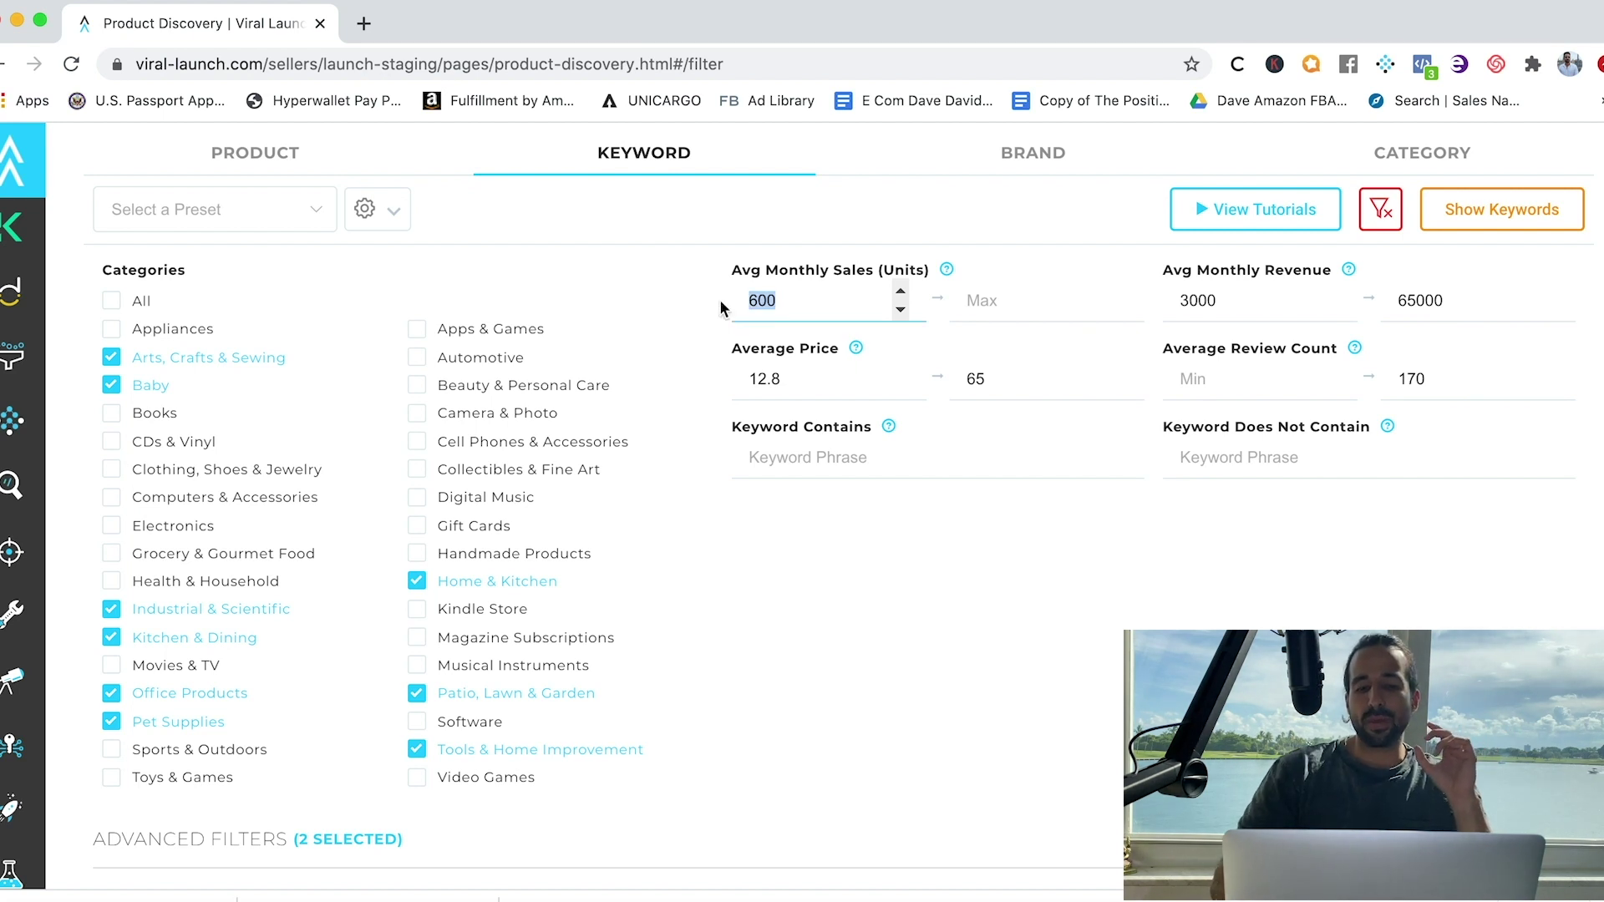
pyautogui.write('300')
pyautogui.write('600')
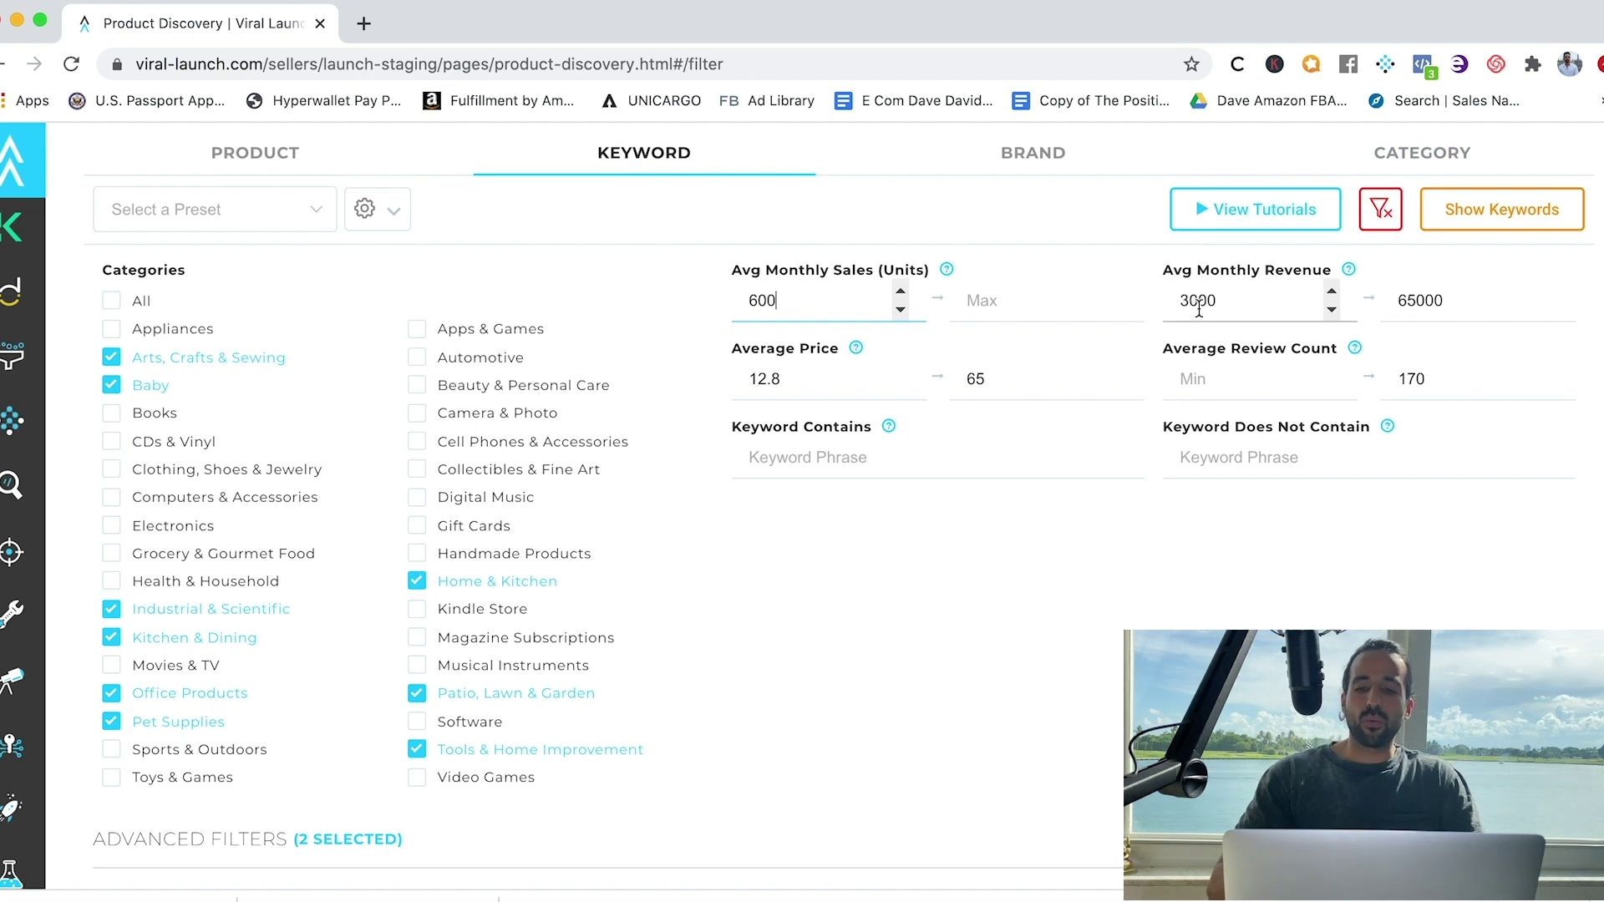
pyautogui.moveTo(1224, 309); pyautogui.dragTo(1196, 310)
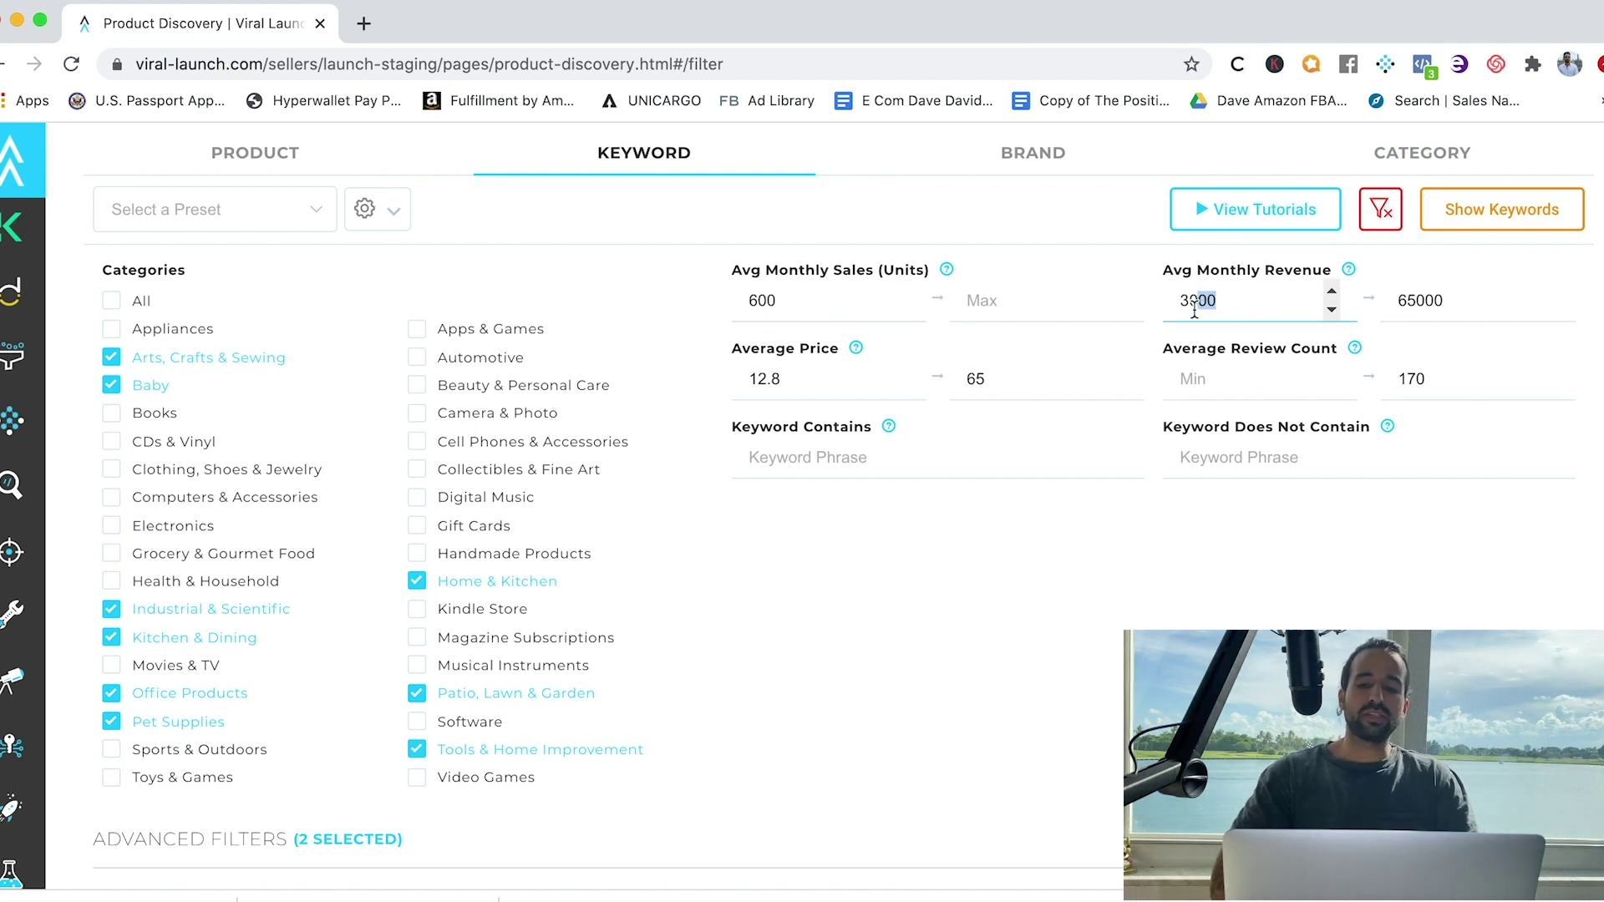
pyautogui.write('00')
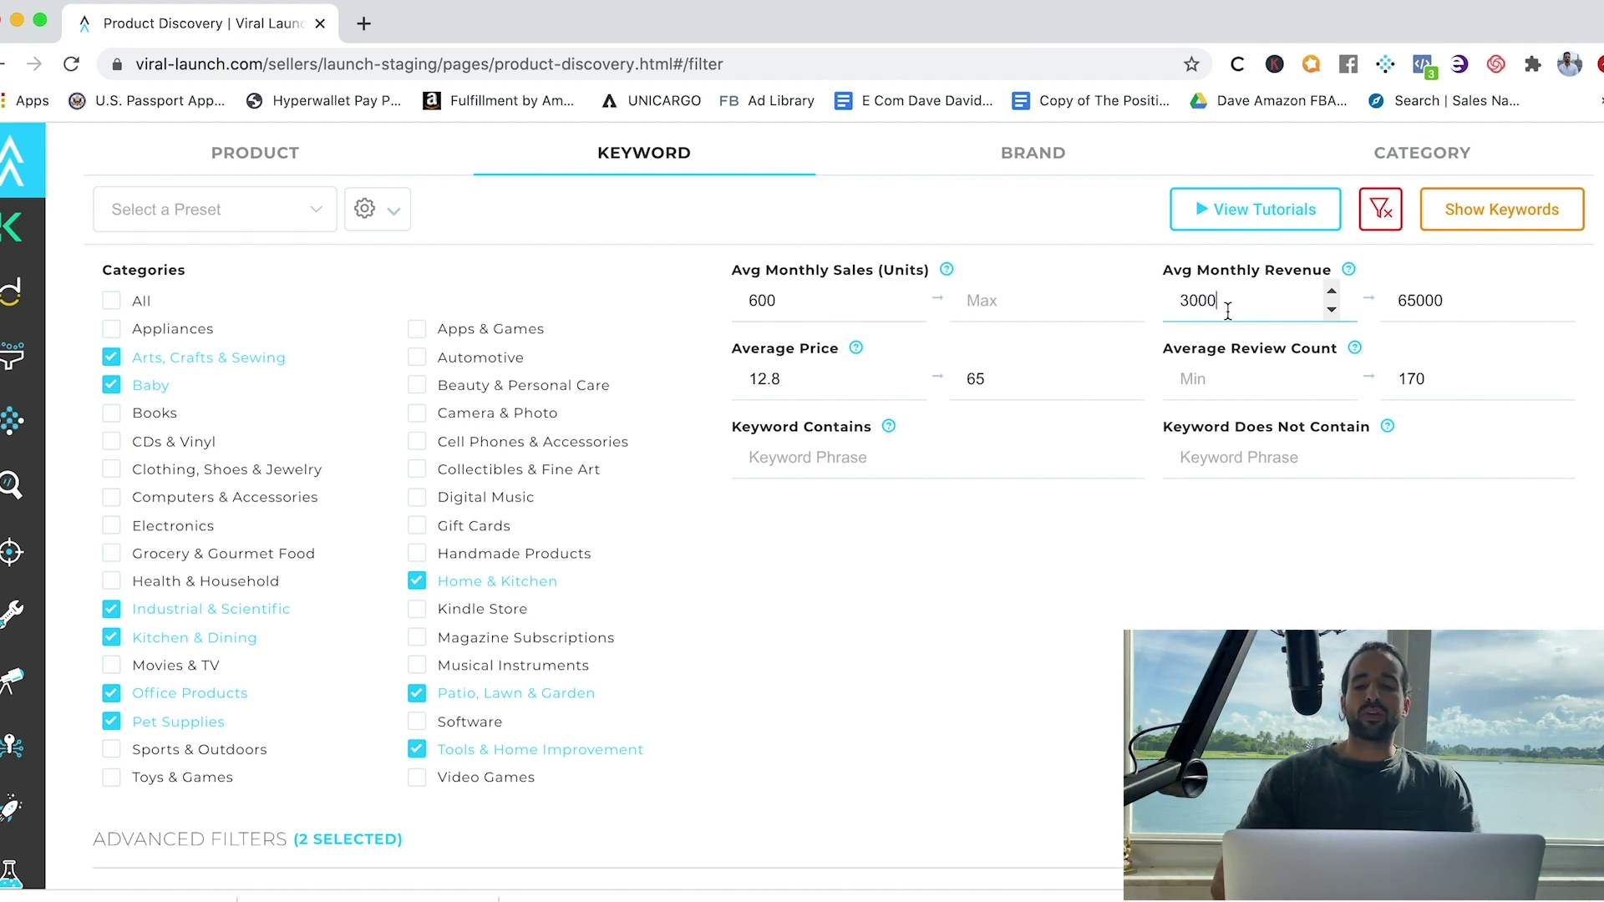
# Examine the average monthly revenue range and the maximum average review count in the keyword filters
pyautogui.moveTo(1446, 306); pyautogui.dragTo(1398, 305)
pyautogui.click(1225, 301)
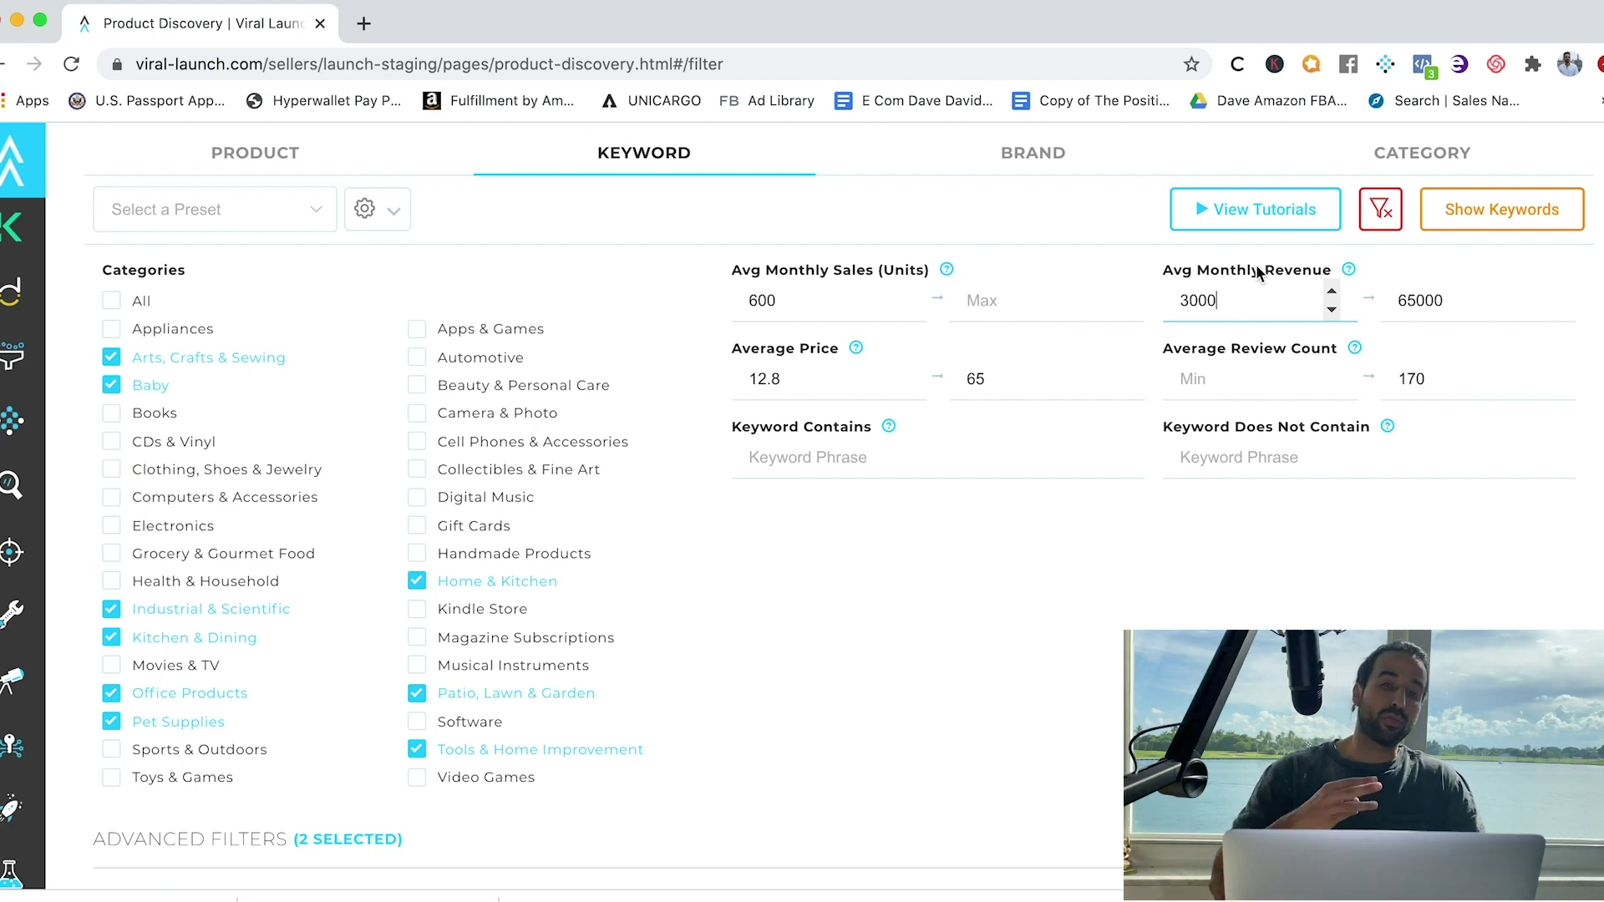
pyautogui.moveTo(1181, 307); pyautogui.dragTo(1208, 305)
pyautogui.click(1221, 305)
pyautogui.moveTo(1223, 305); pyautogui.dragTo(1134, 302)
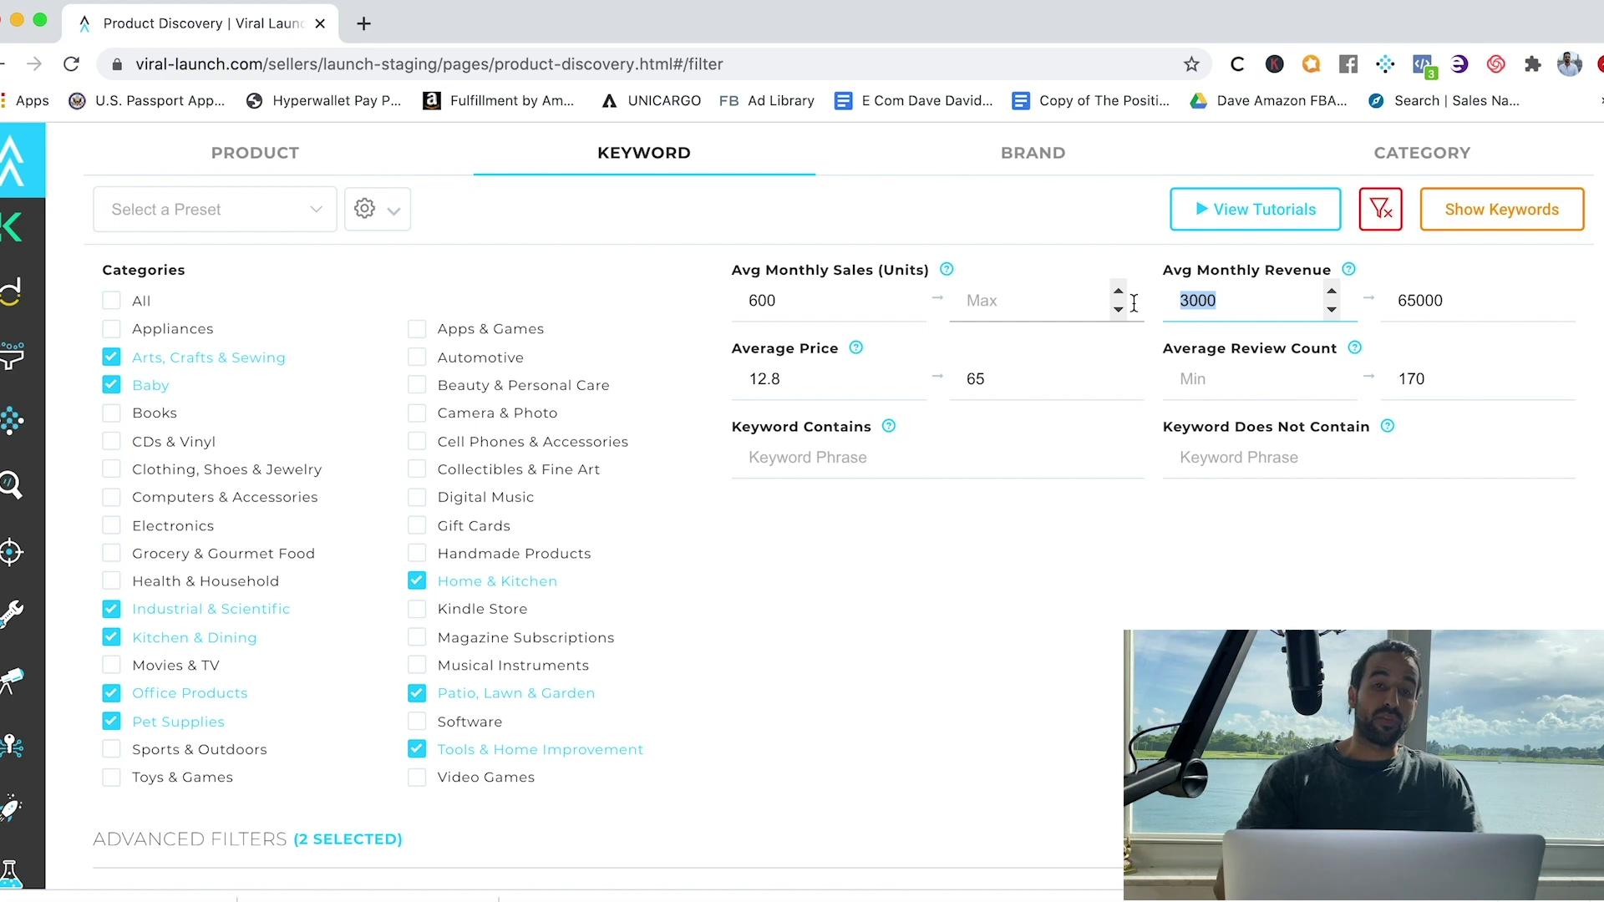
pyautogui.click(1234, 301)
pyautogui.moveTo(1233, 301); pyautogui.dragTo(1177, 302)
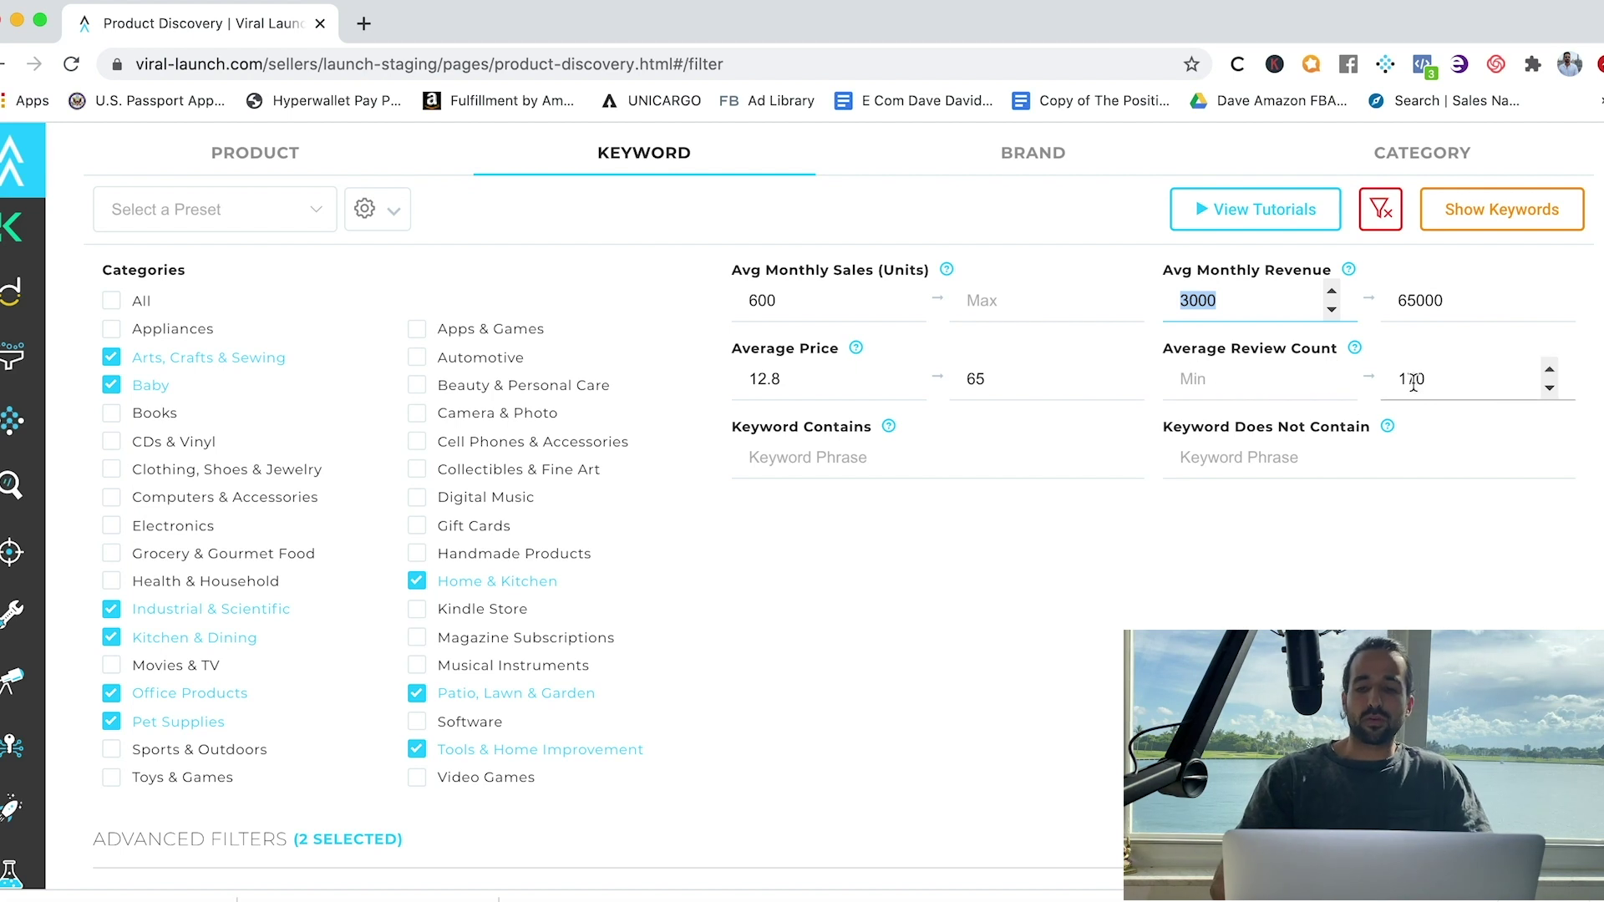
pyautogui.doubleClick(1412, 380)
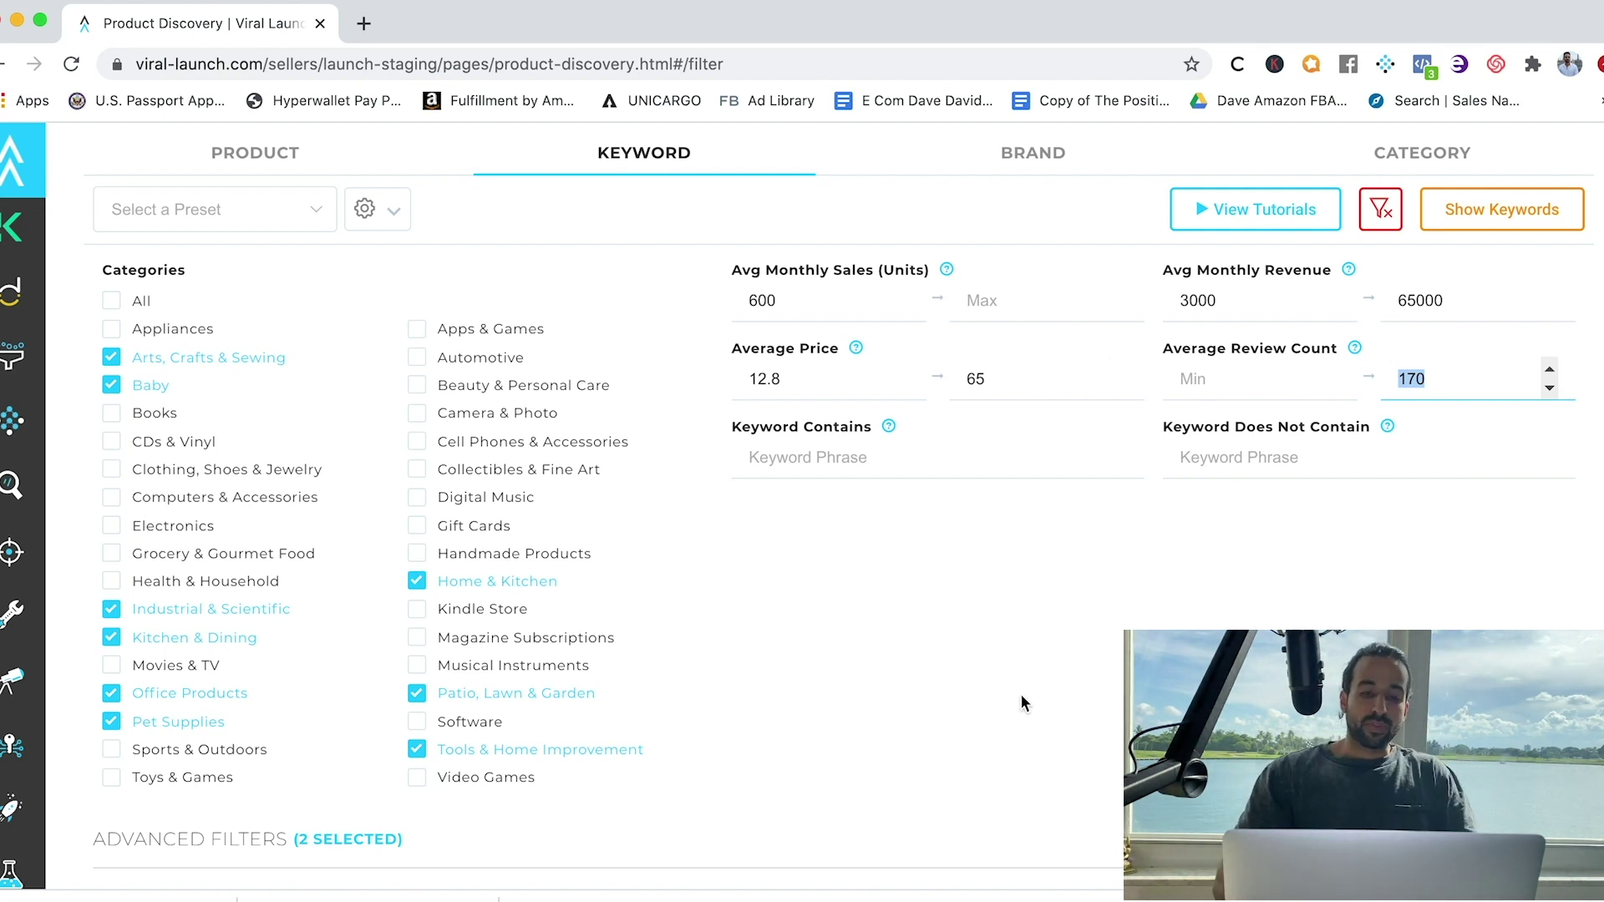
# Examine the advanced filters, especially the sales pattern and the minimum estimated search volume
pyautogui.scroll(-5, 1020, 693)
pyautogui.click(1567, 417)
pyautogui.click(1567, 417)
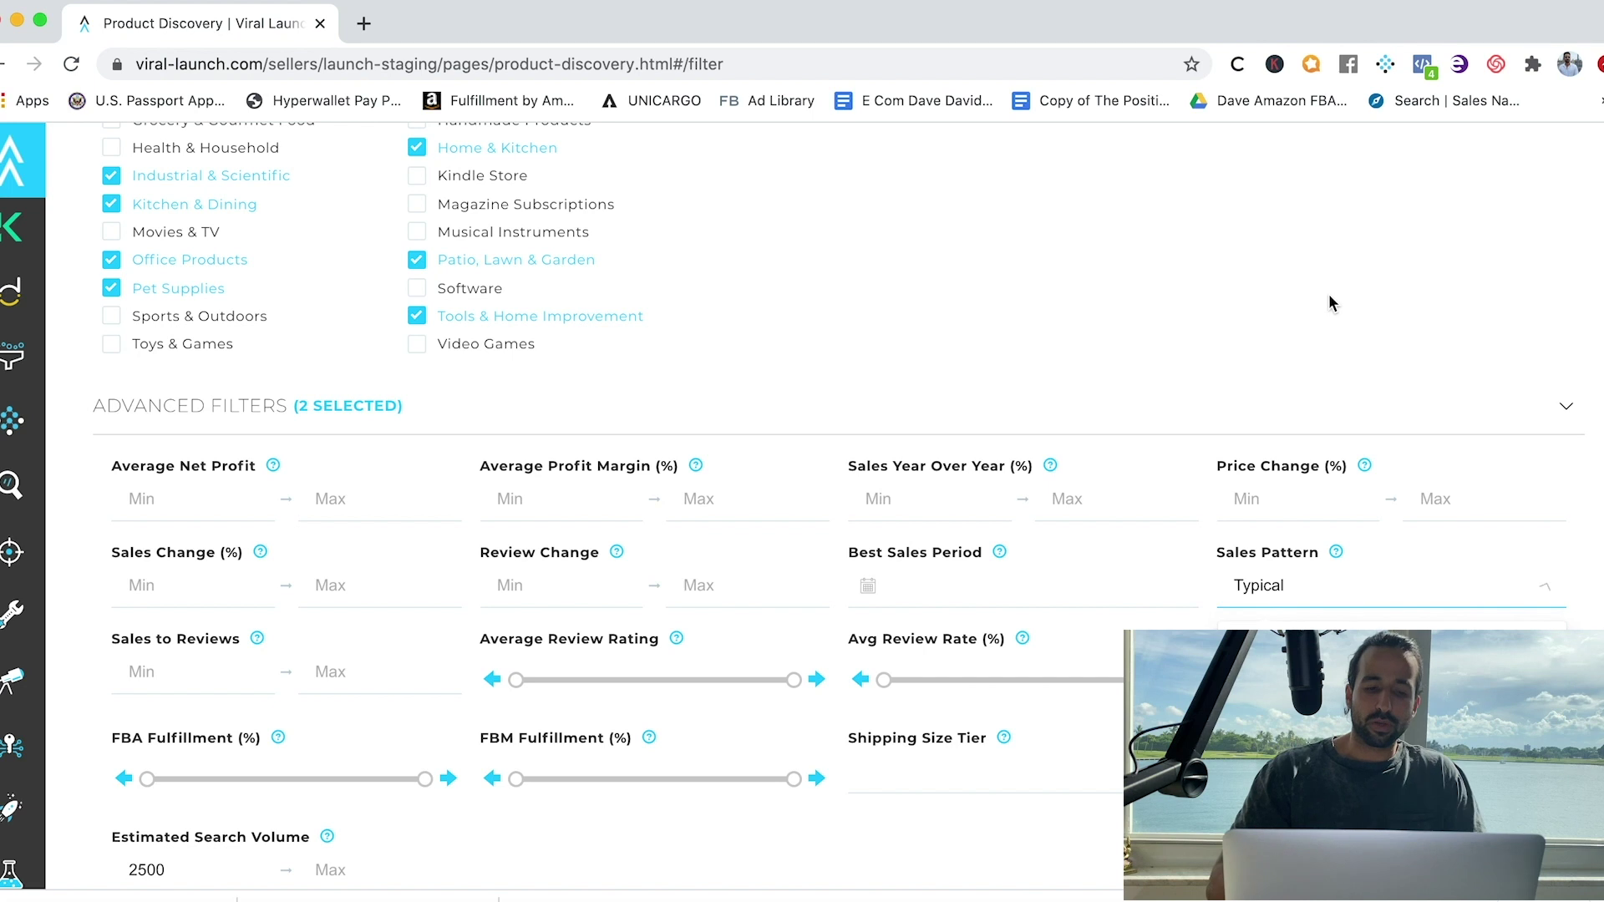
pyautogui.scroll(-3, 1045, 605)
pyautogui.scroll(-3, 1045, 606)
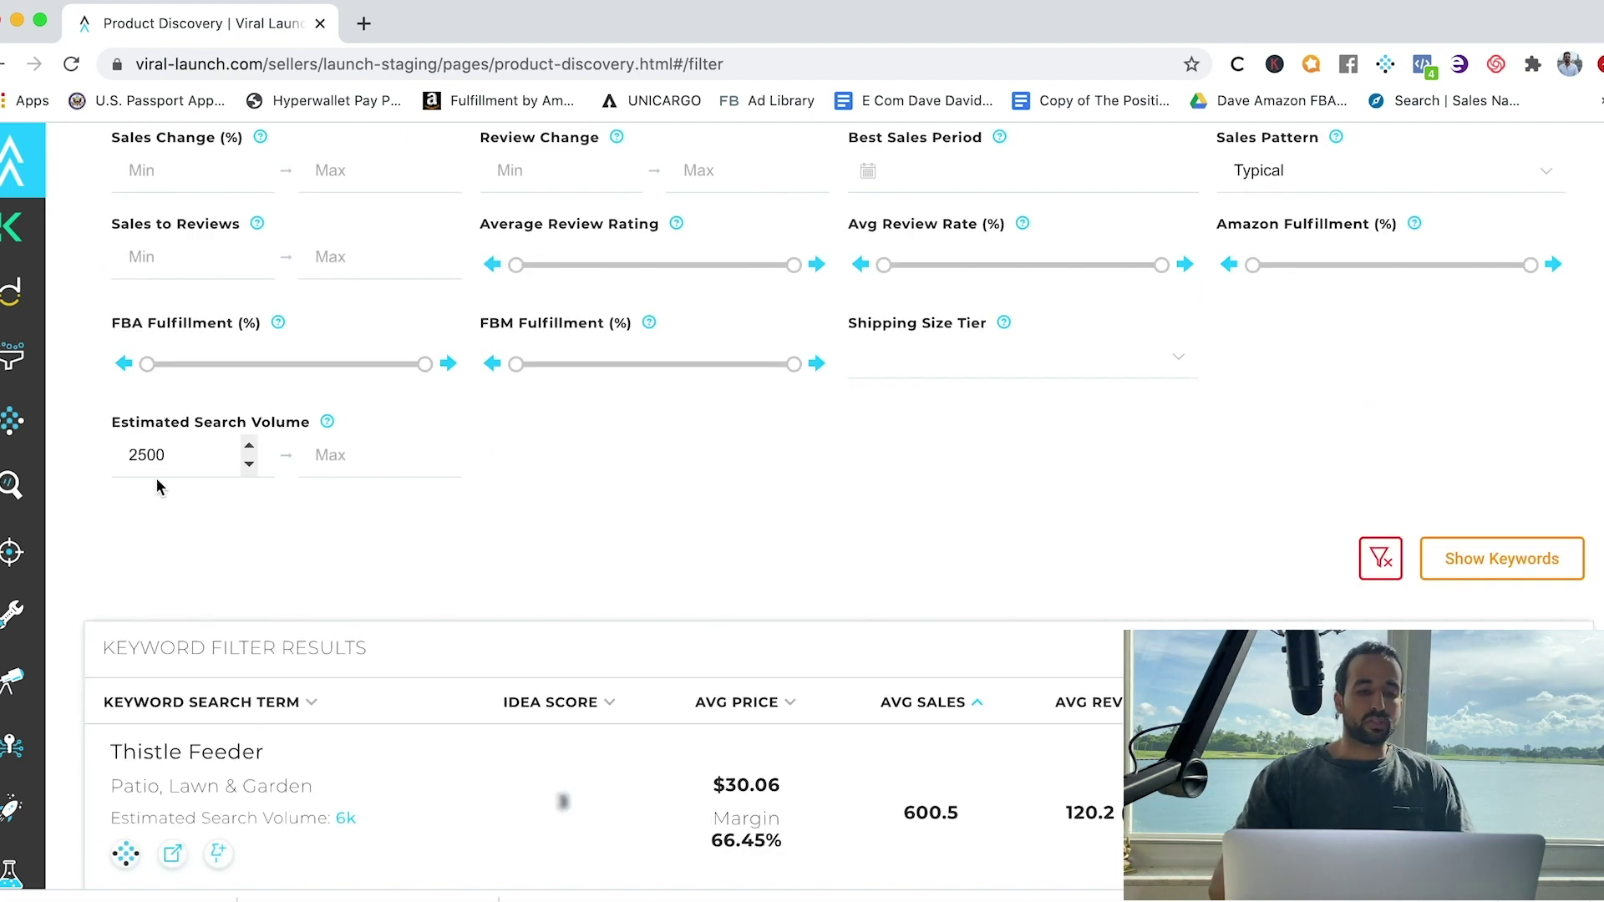
pyautogui.moveTo(177, 458); pyautogui.dragTo(111, 462)
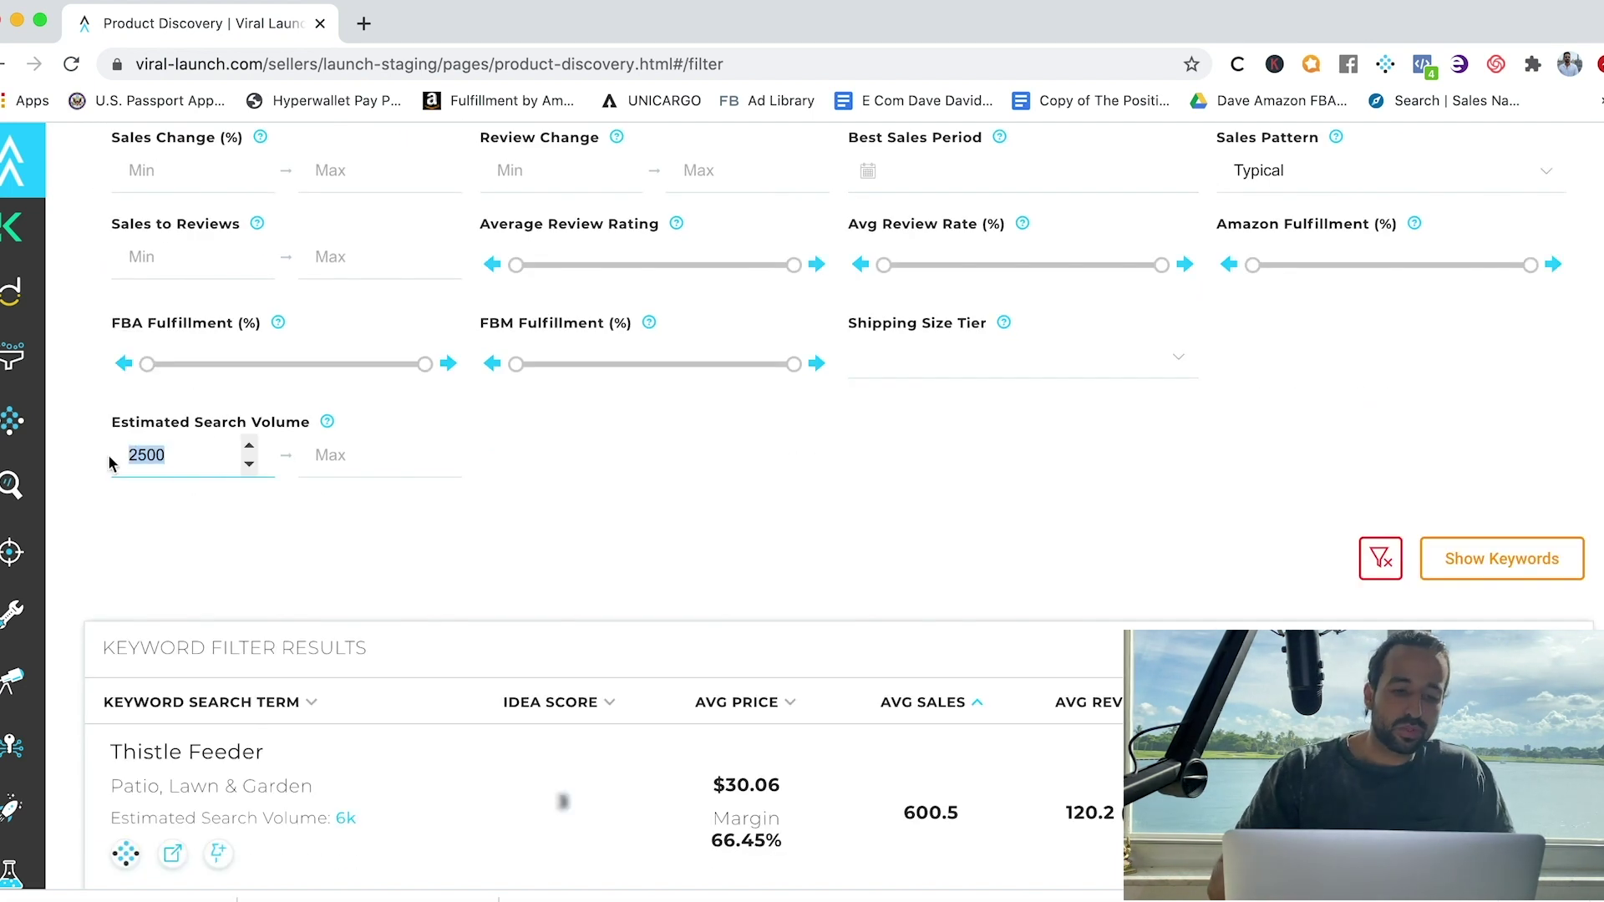
pyautogui.click(261, 527)
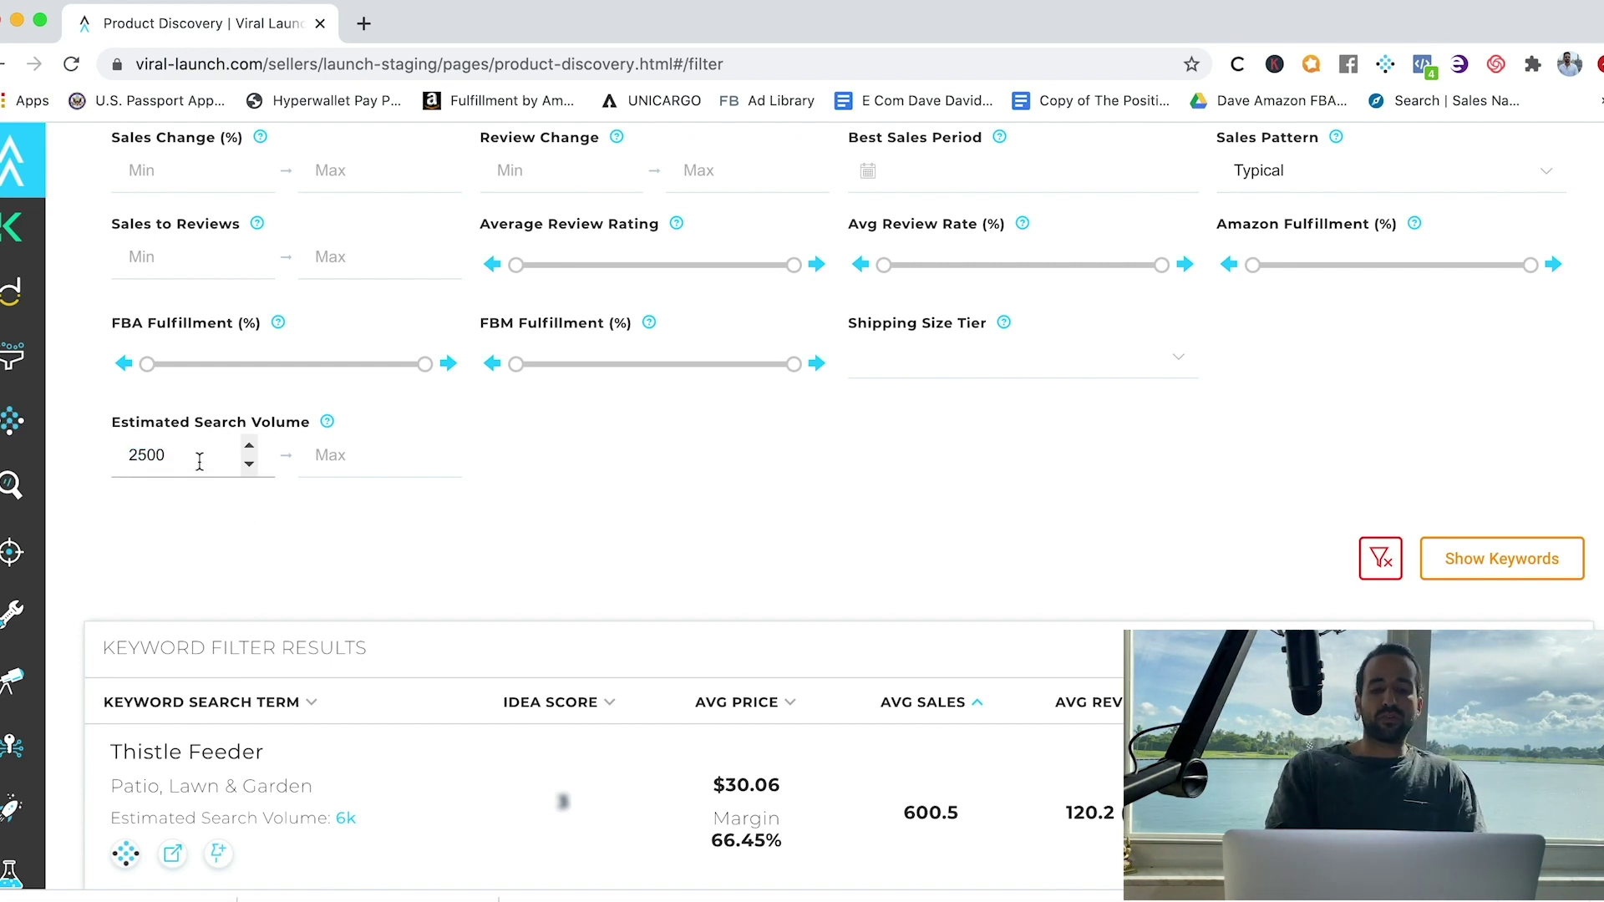
pyautogui.scroll(2, 700, 464)
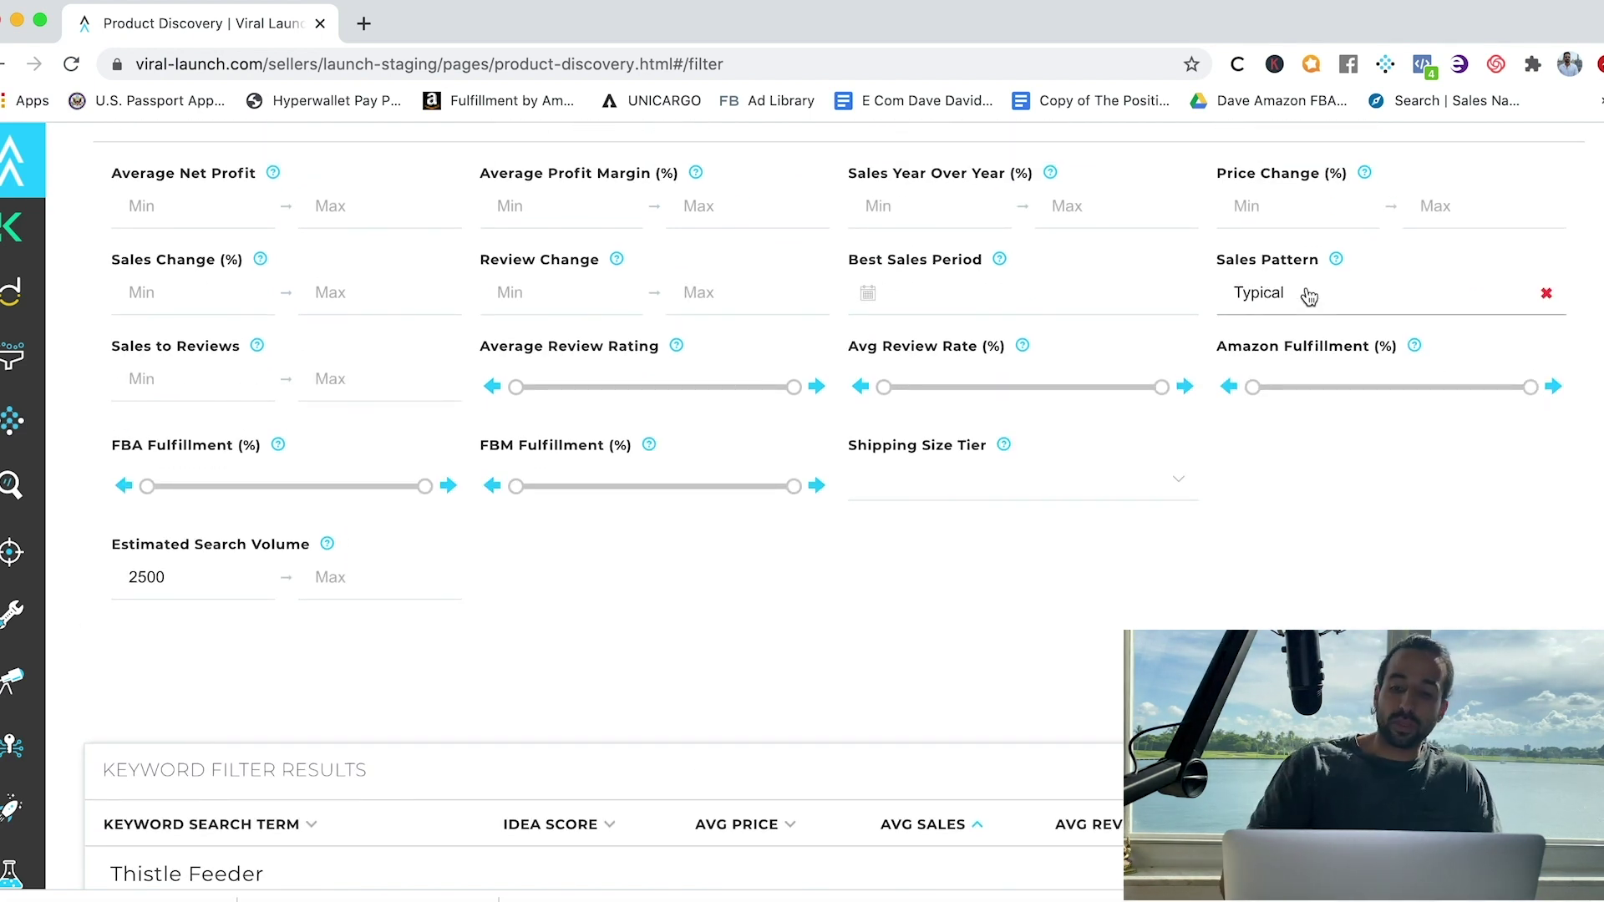
pyautogui.scroll(-4, 1028, 501)
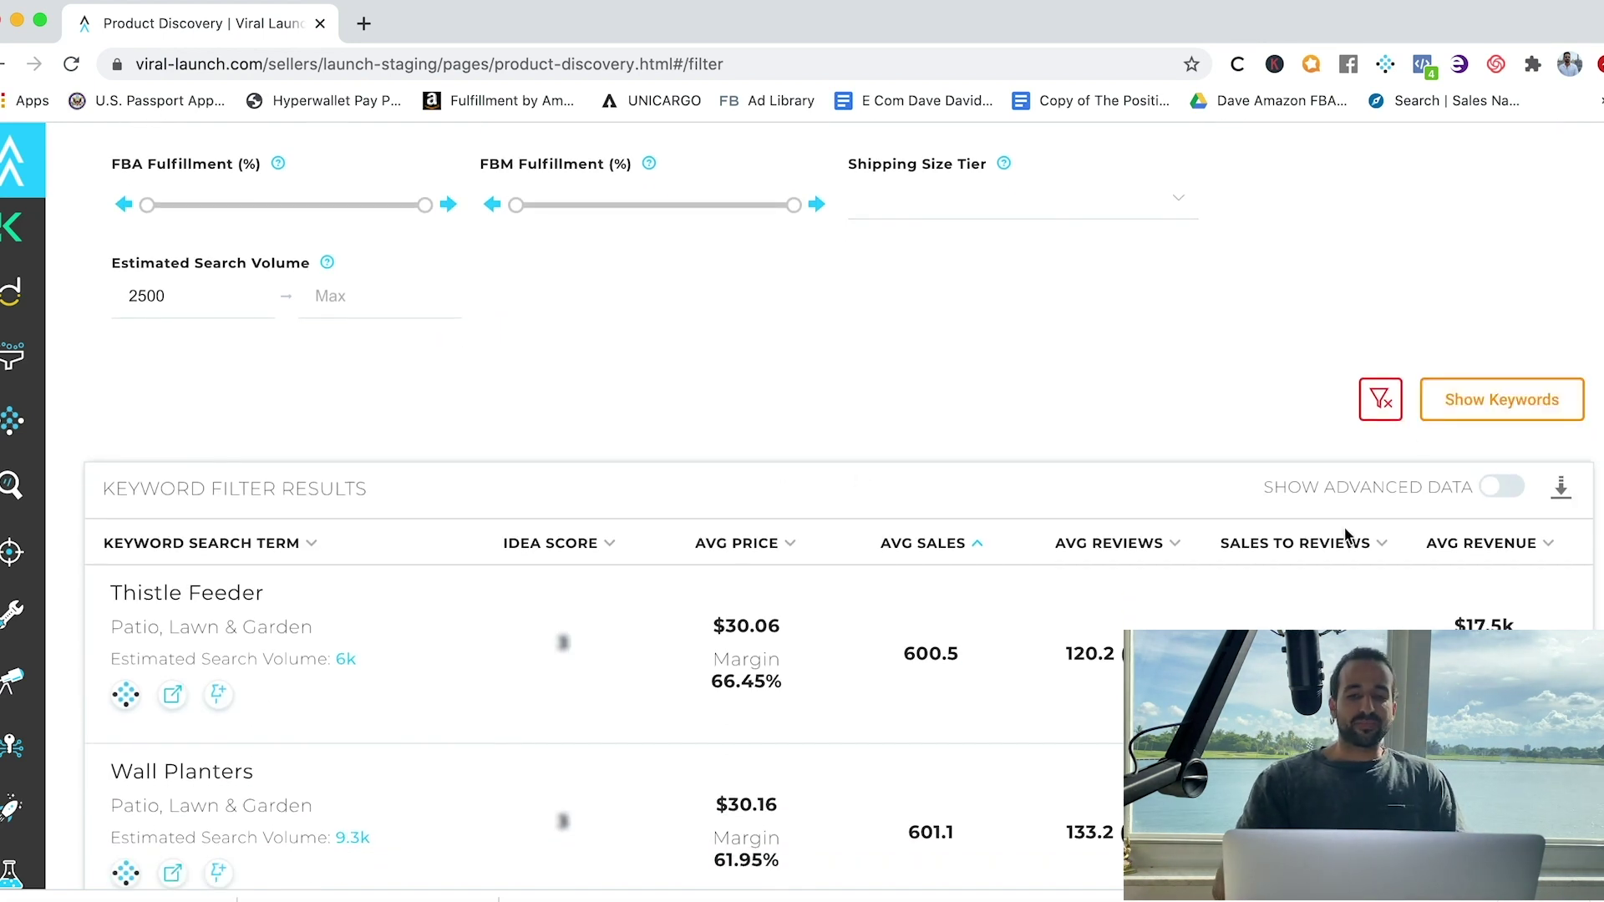
# Show the keywords matching the filters and open the Amazon search results for the Wall Planters keyword
pyautogui.click(1463, 413)
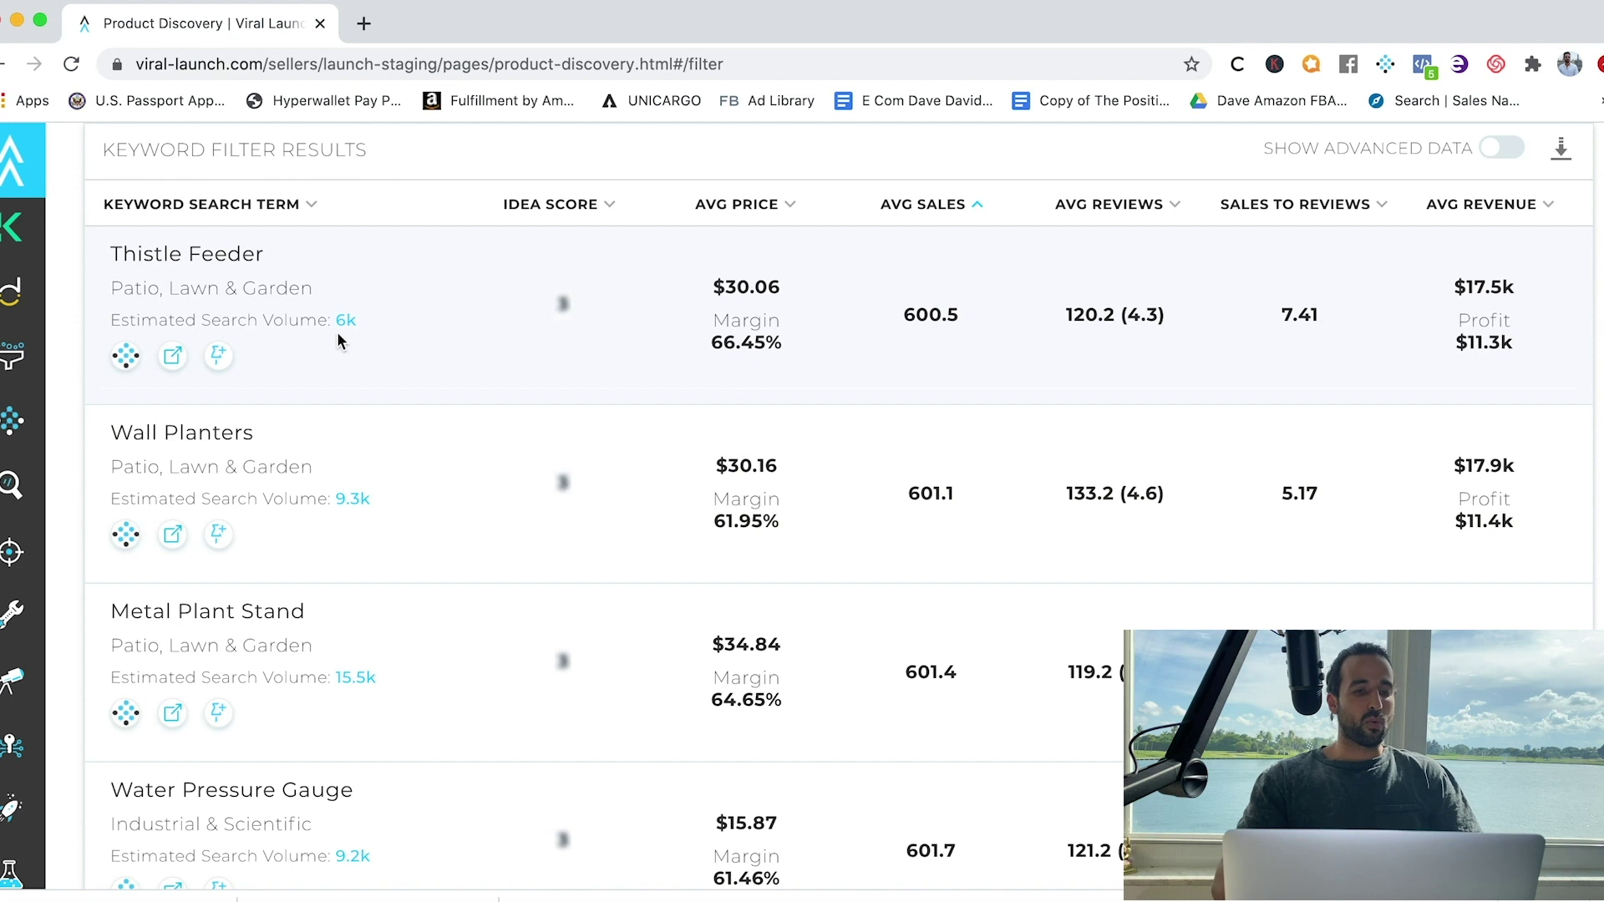
pyautogui.scroll(-3, 285, 290)
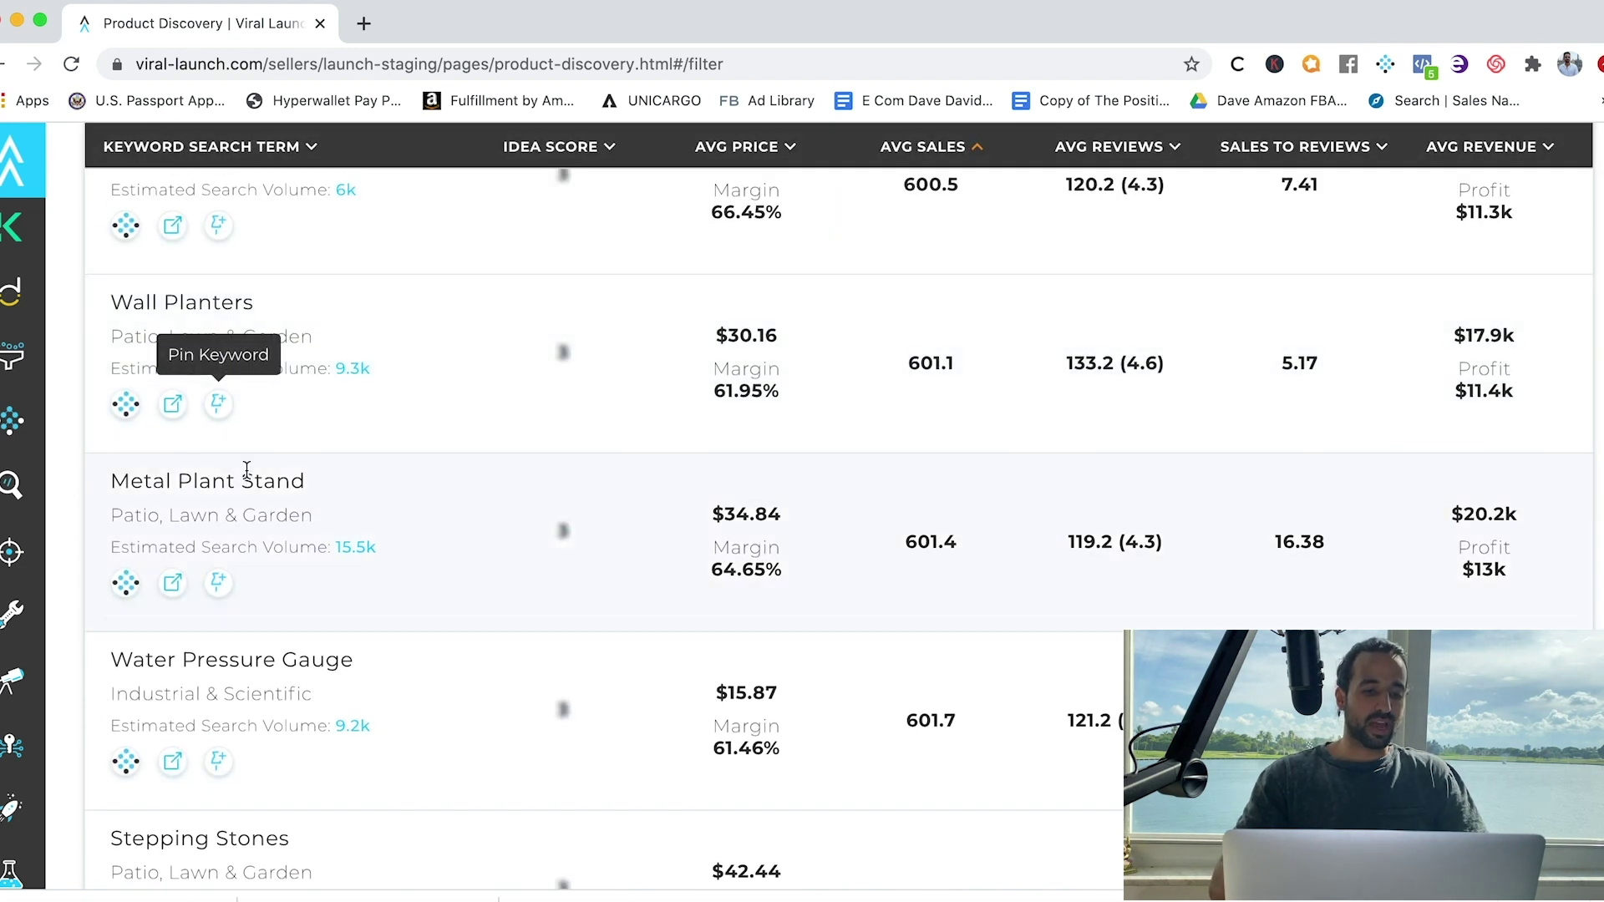
pyautogui.click(174, 405)
pyautogui.scroll(-2, 1296, 490)
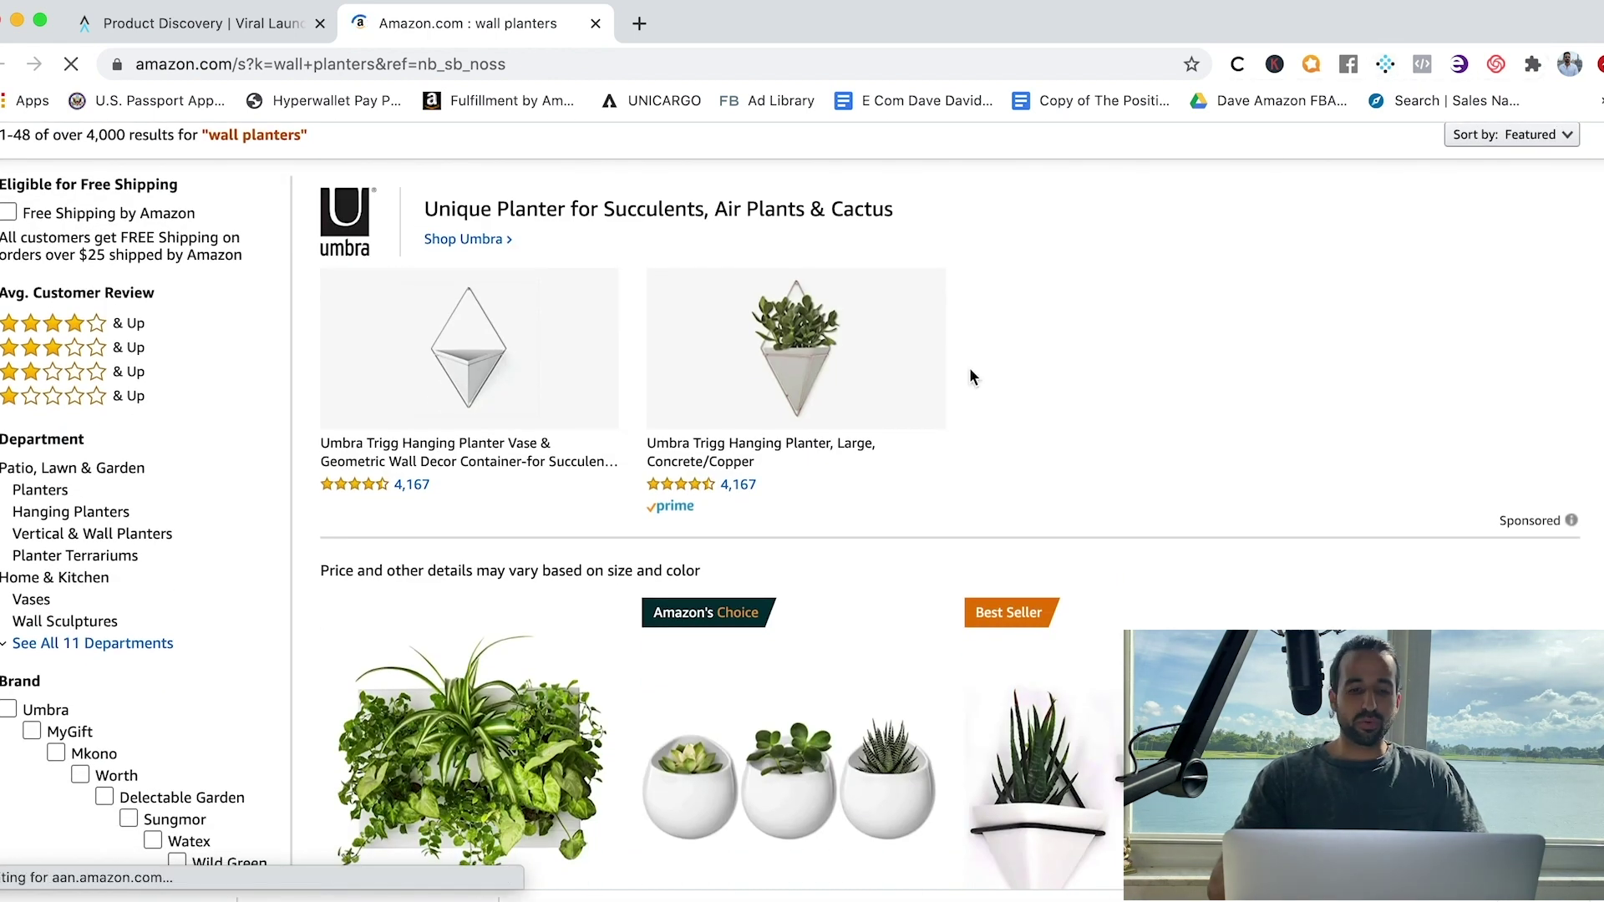
# Run the Viral Launch extension on the wall planters search, examine the top sellers, close it and look through the Amazon listings
pyautogui.click(1385, 65)
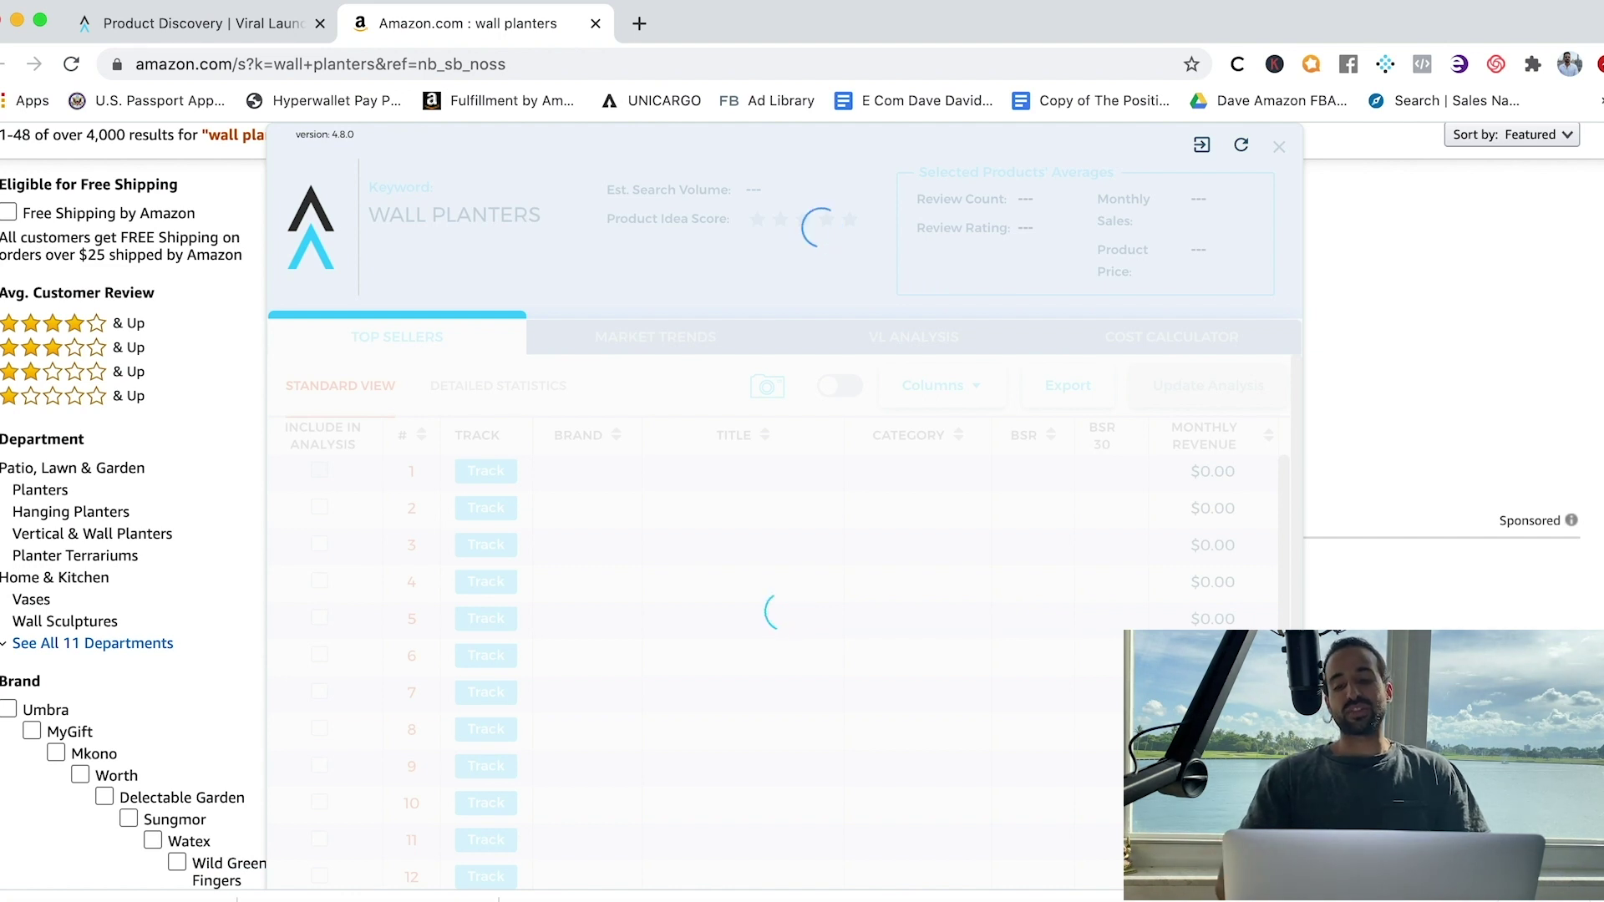
pyautogui.scroll(-3, 1426, 603)
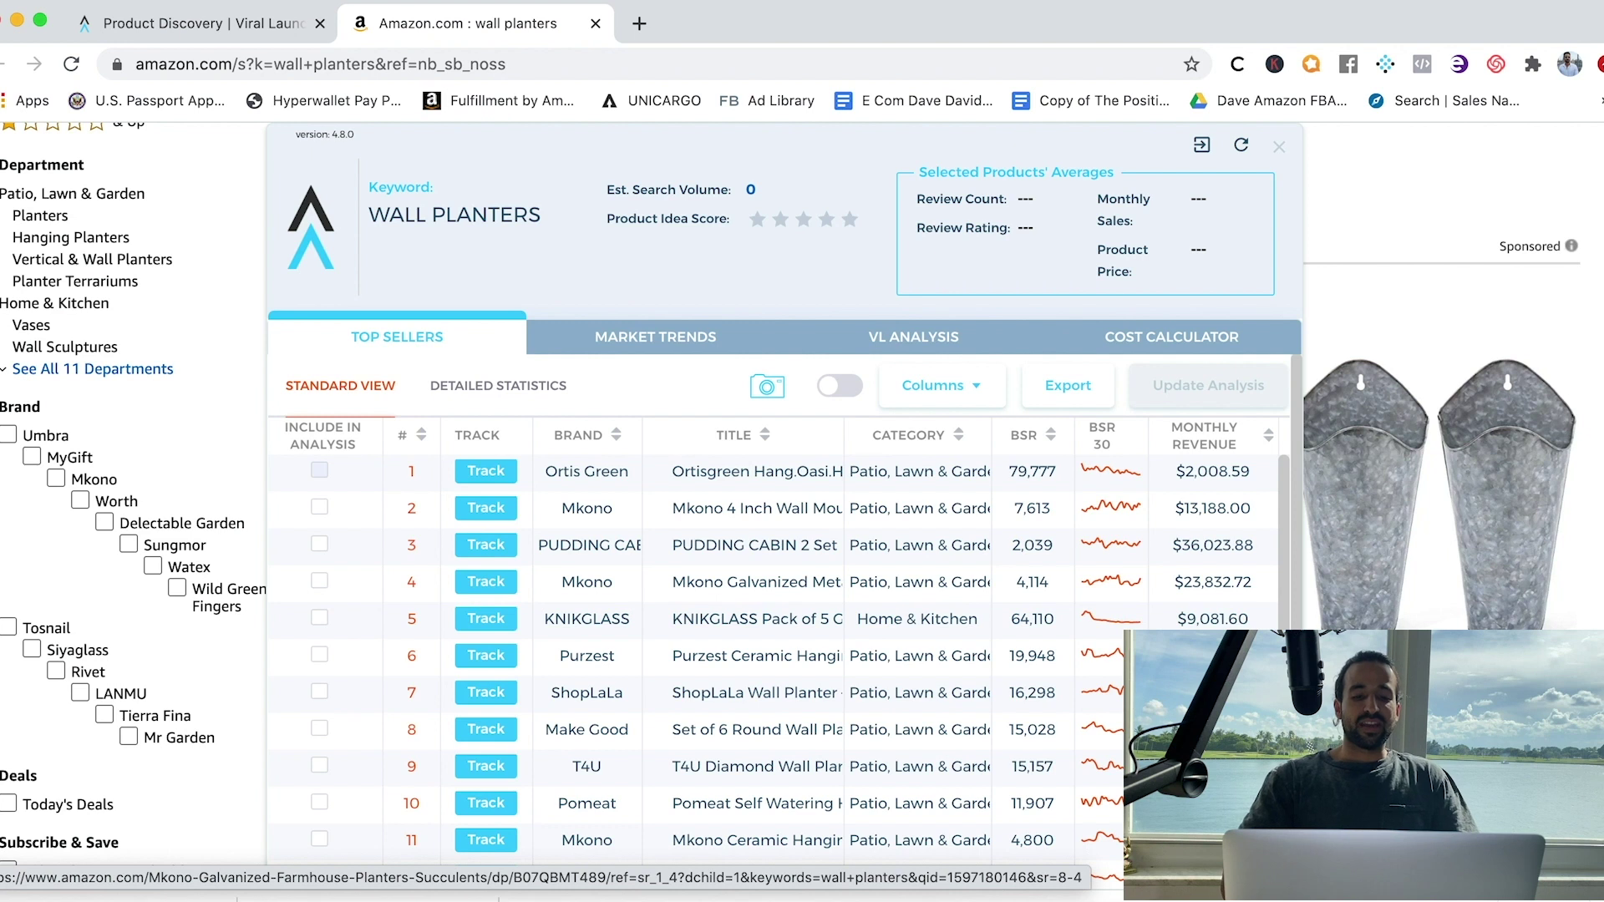
pyautogui.scroll(-1, 1426, 603)
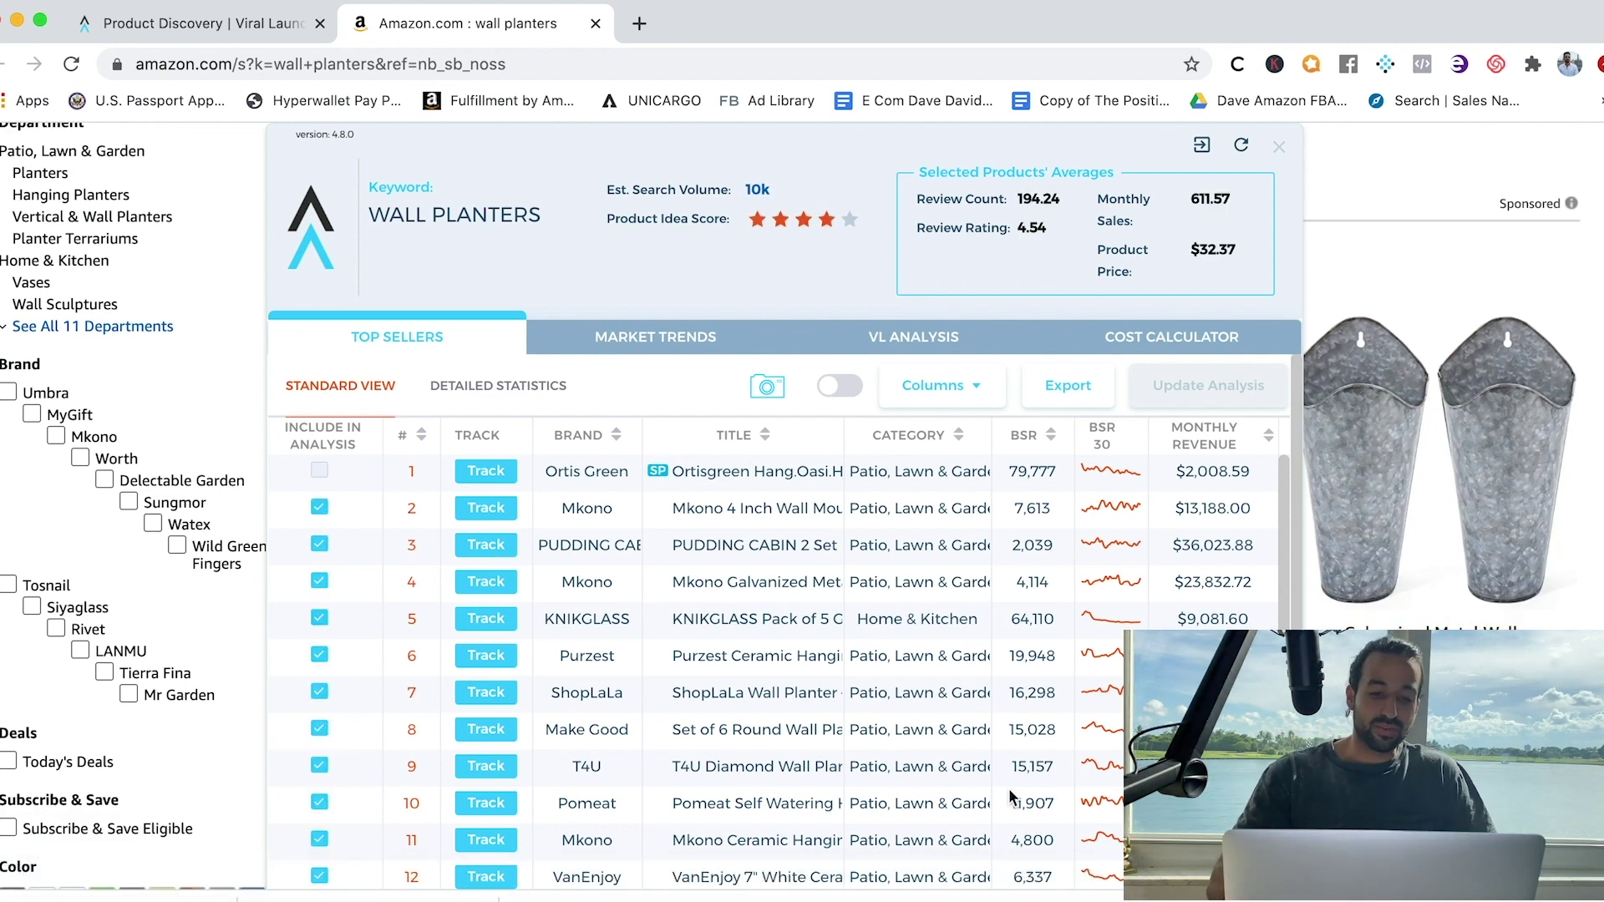
pyautogui.scroll(-1, 867, 690)
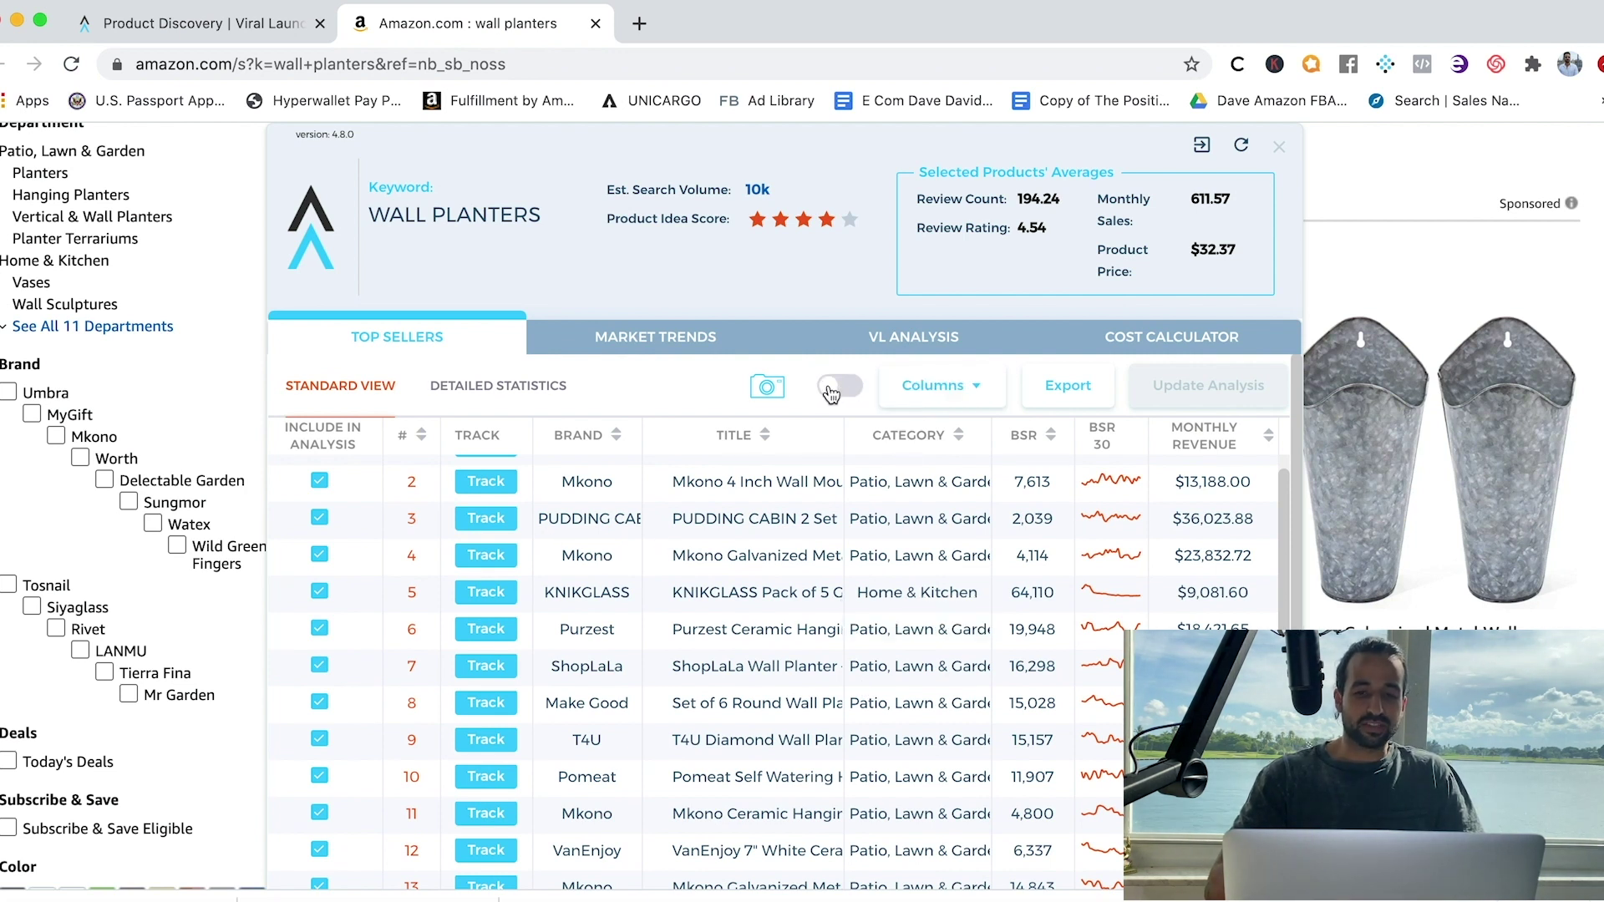
pyautogui.click(1278, 151)
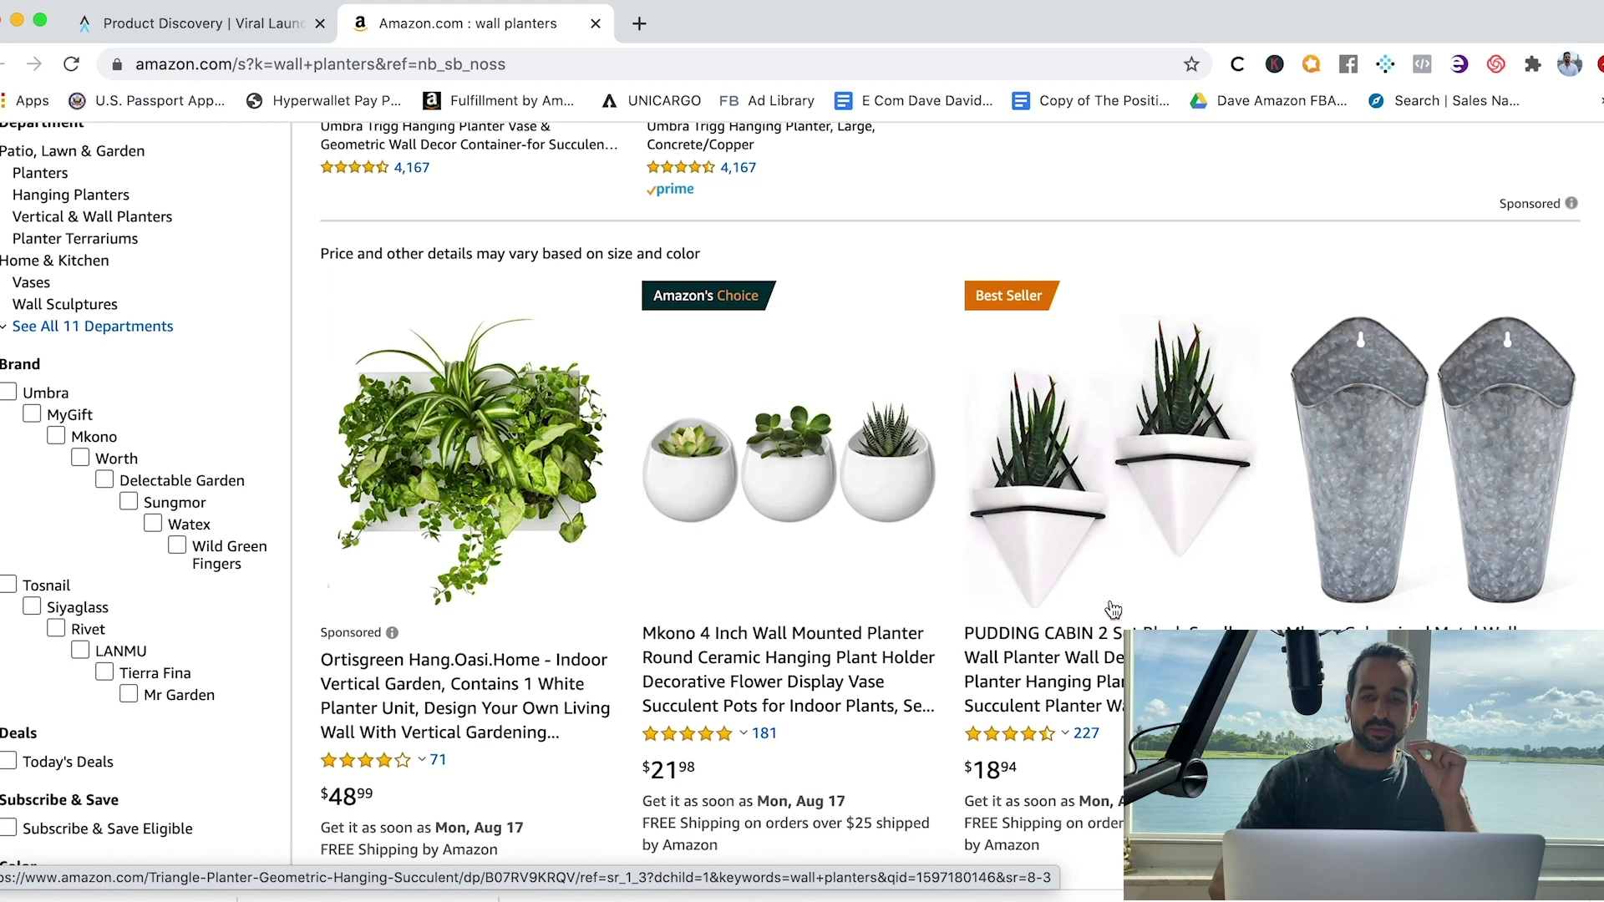
pyautogui.scroll(-1, 1368, 567)
pyautogui.scroll(-6, 1368, 568)
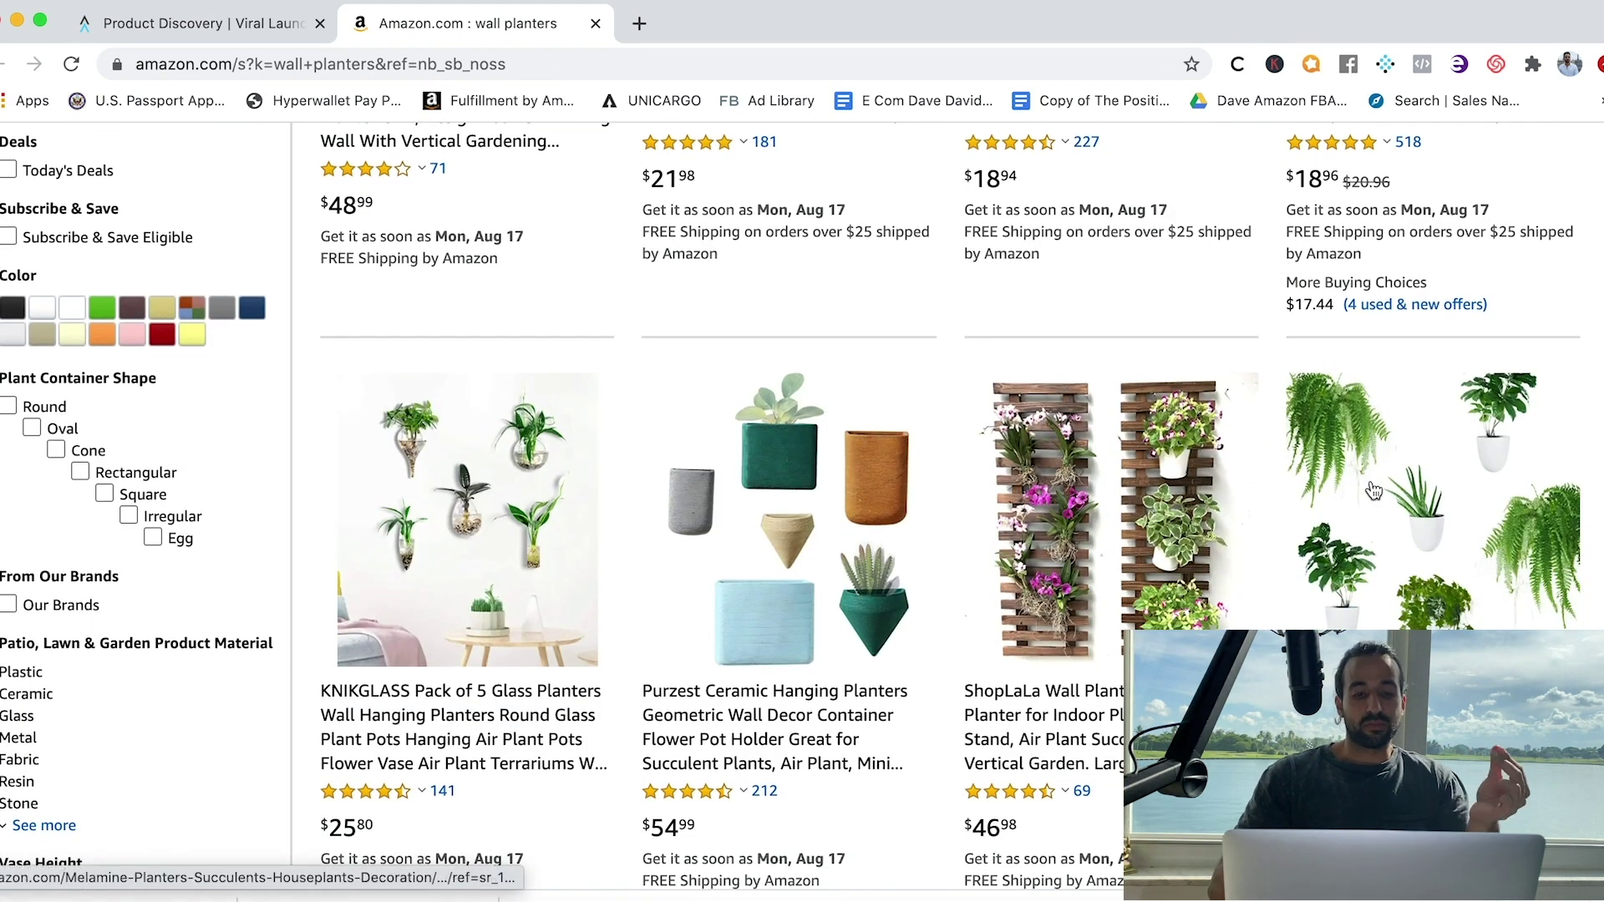
# Reopen the Viral Launch analysis of wall planters, show the product images and examine the top sellers' revenue, price and unit margin
pyautogui.click(1385, 72)
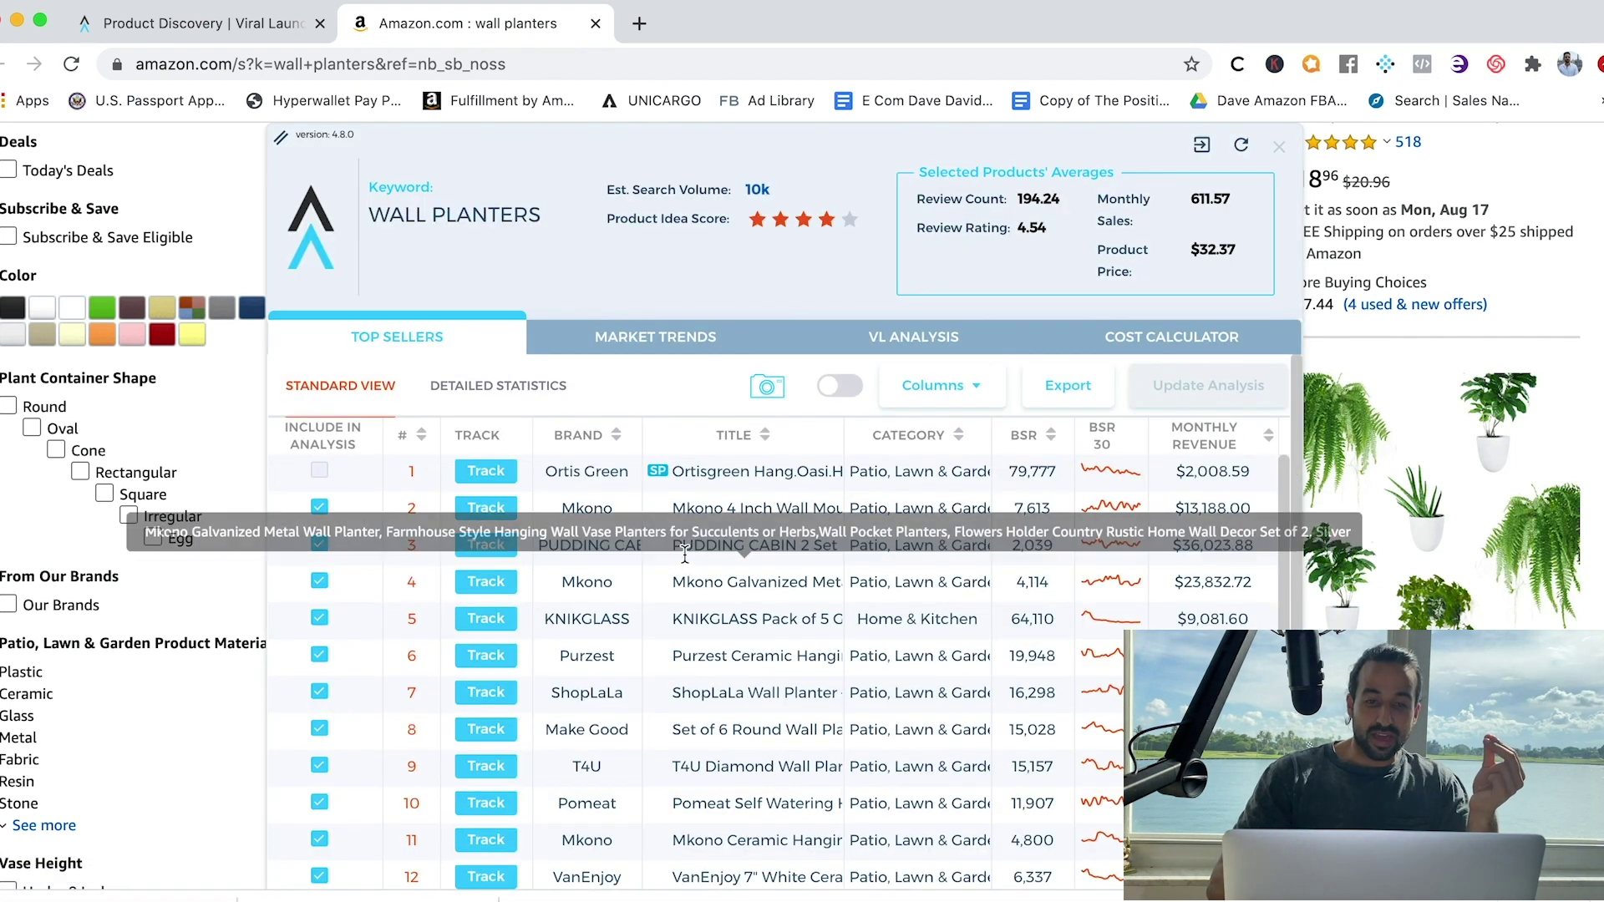
pyautogui.click(848, 390)
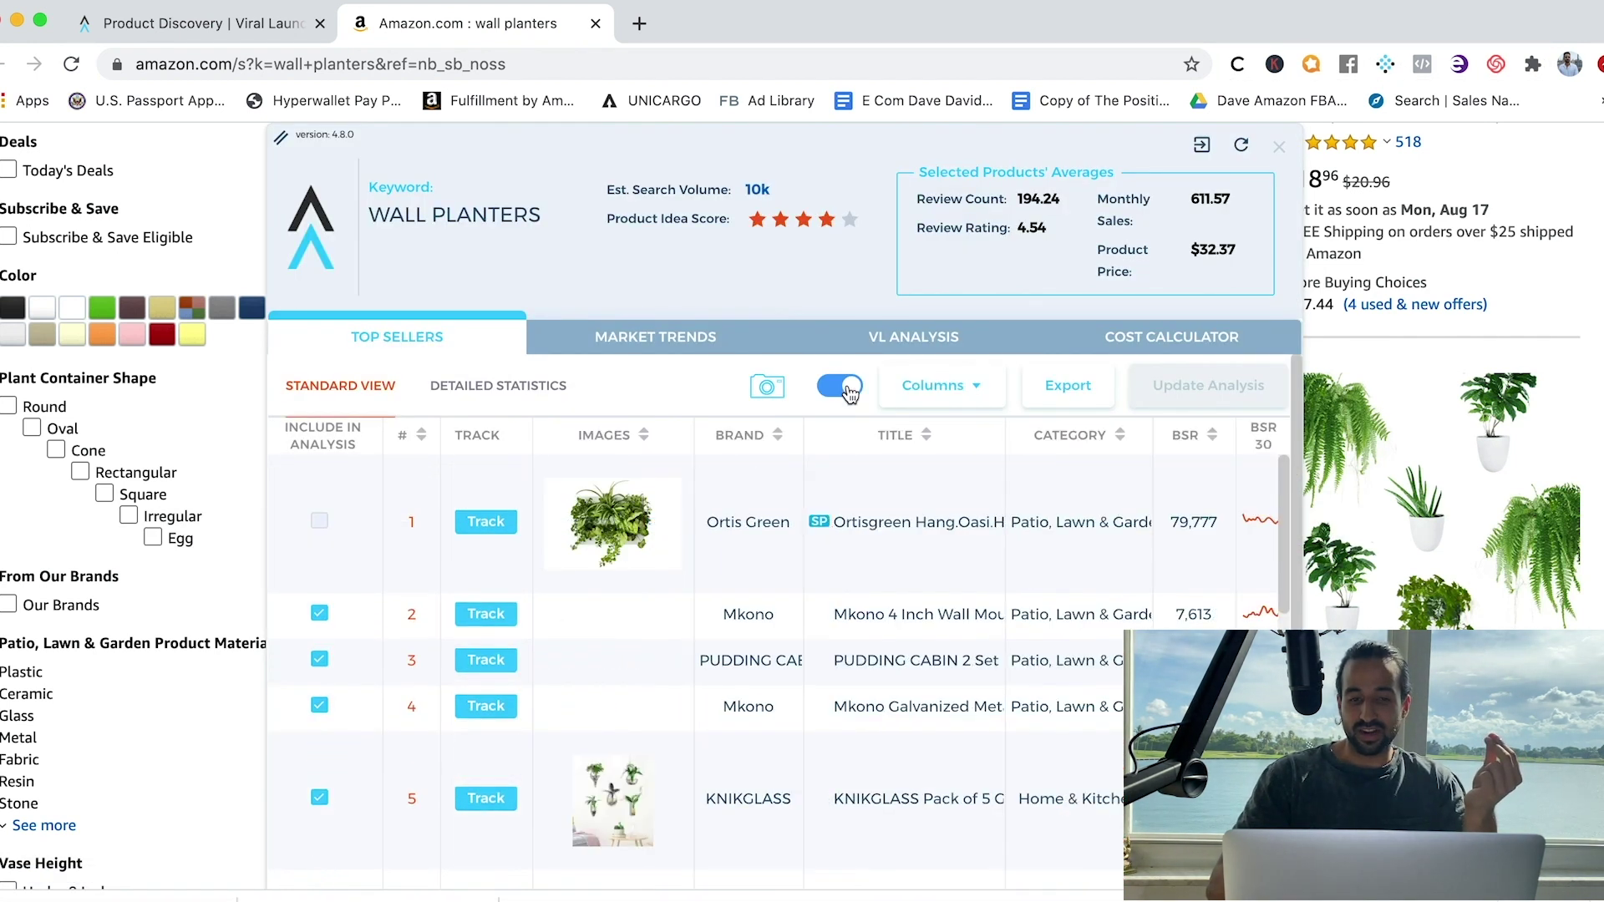
pyautogui.hscroll(5, 876, 674)
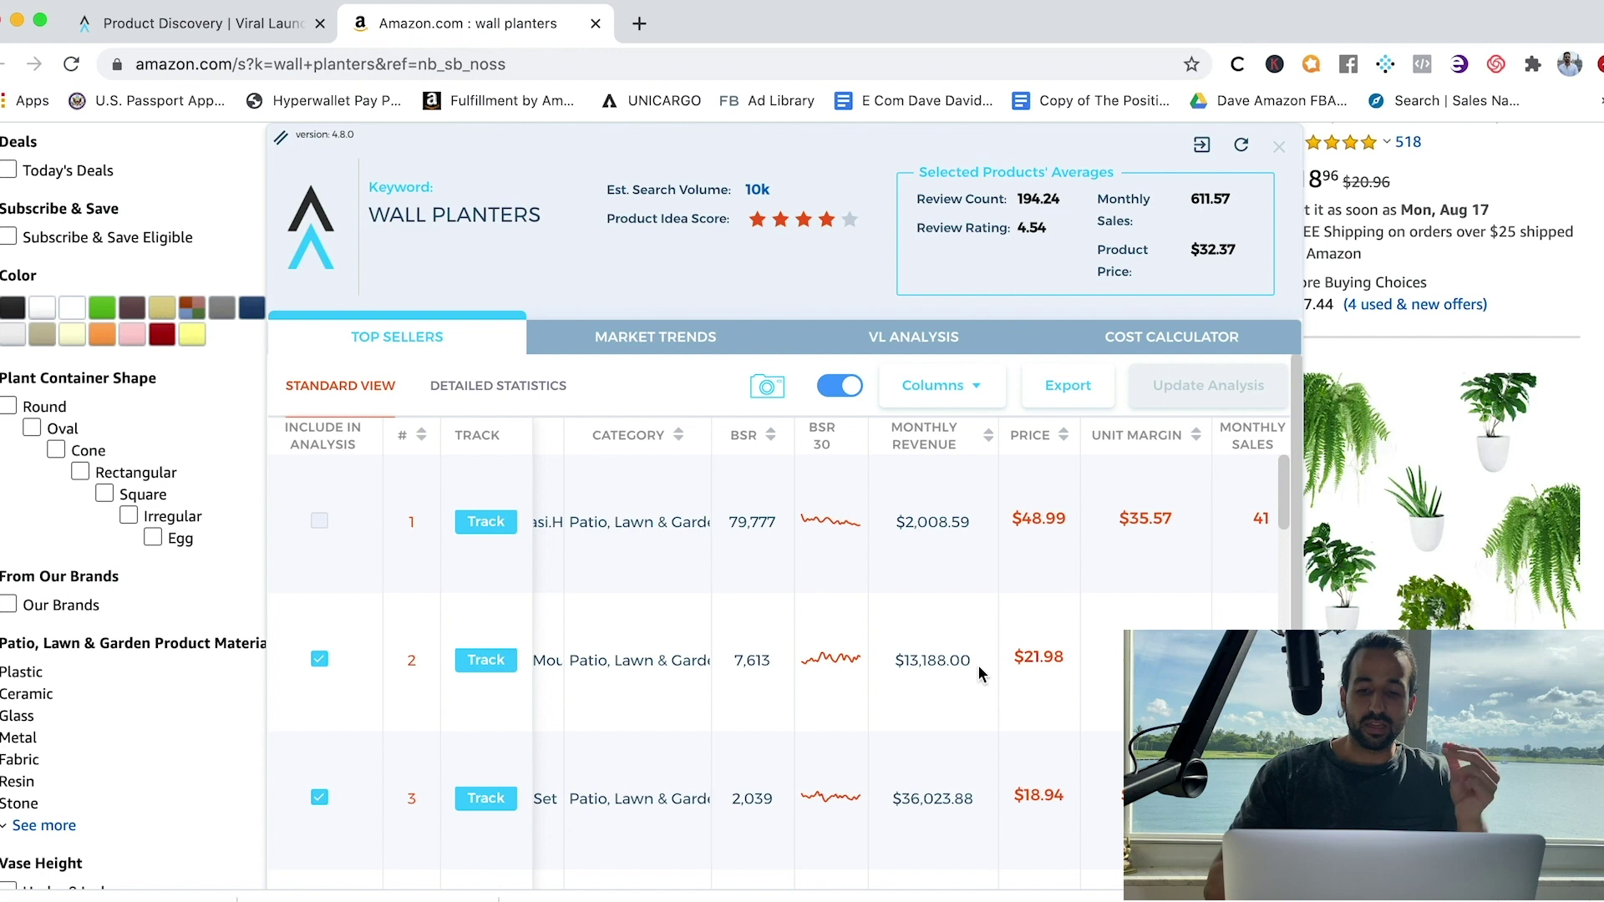
pyautogui.hscroll(5, 977, 675)
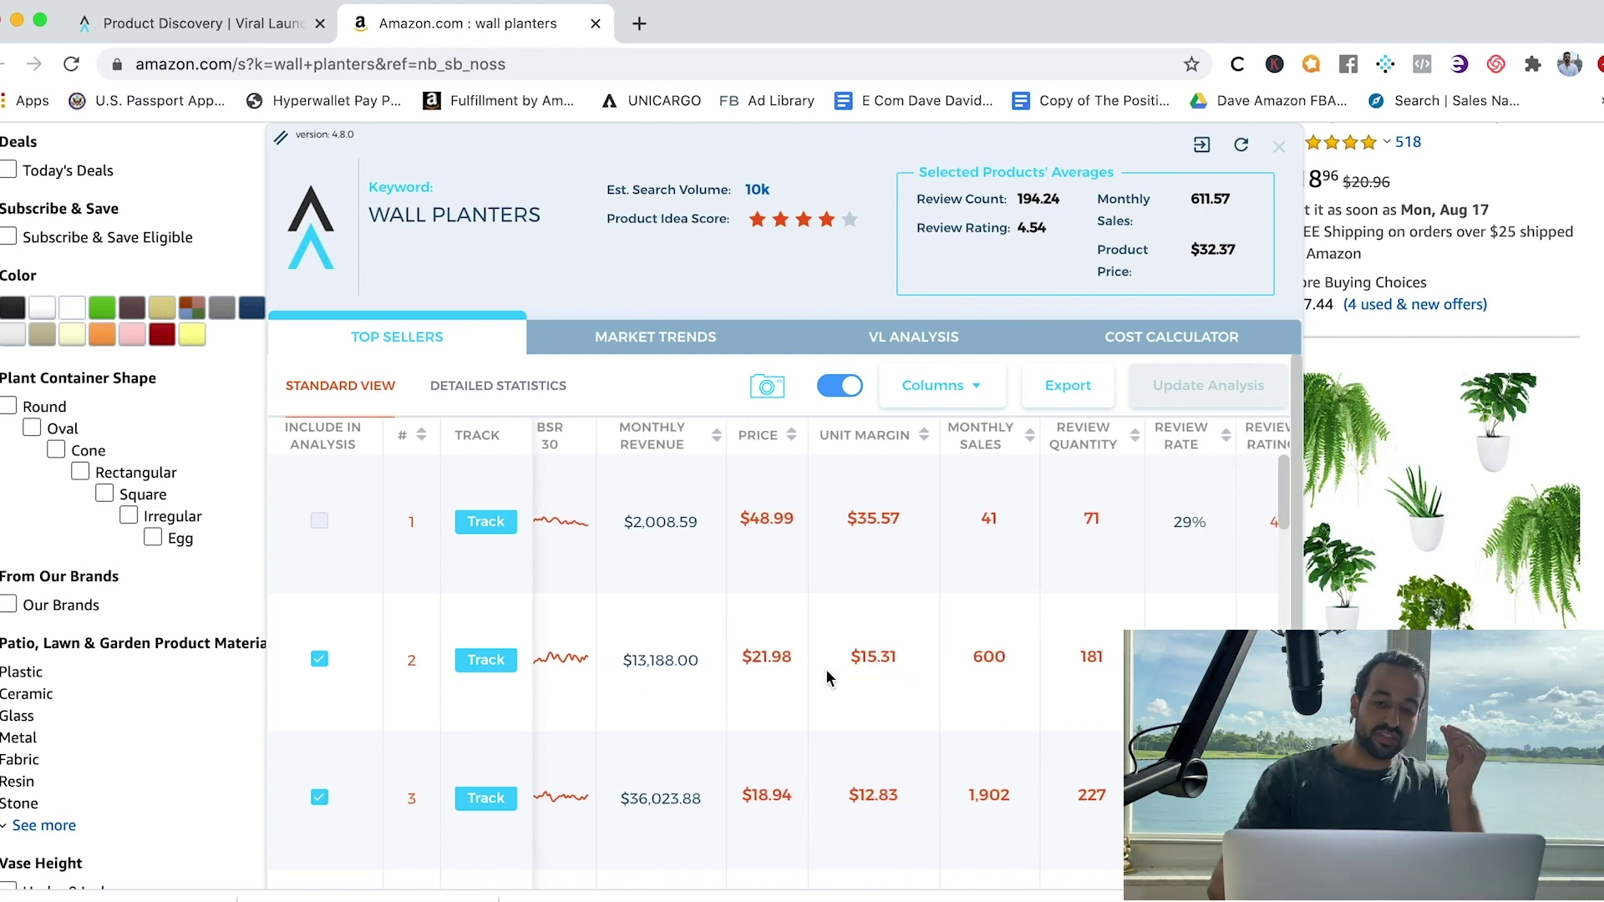
pyautogui.hscroll(3, 812, 660)
pyautogui.scroll(-2, 812, 660)
pyautogui.hscroll(-10, 812, 660)
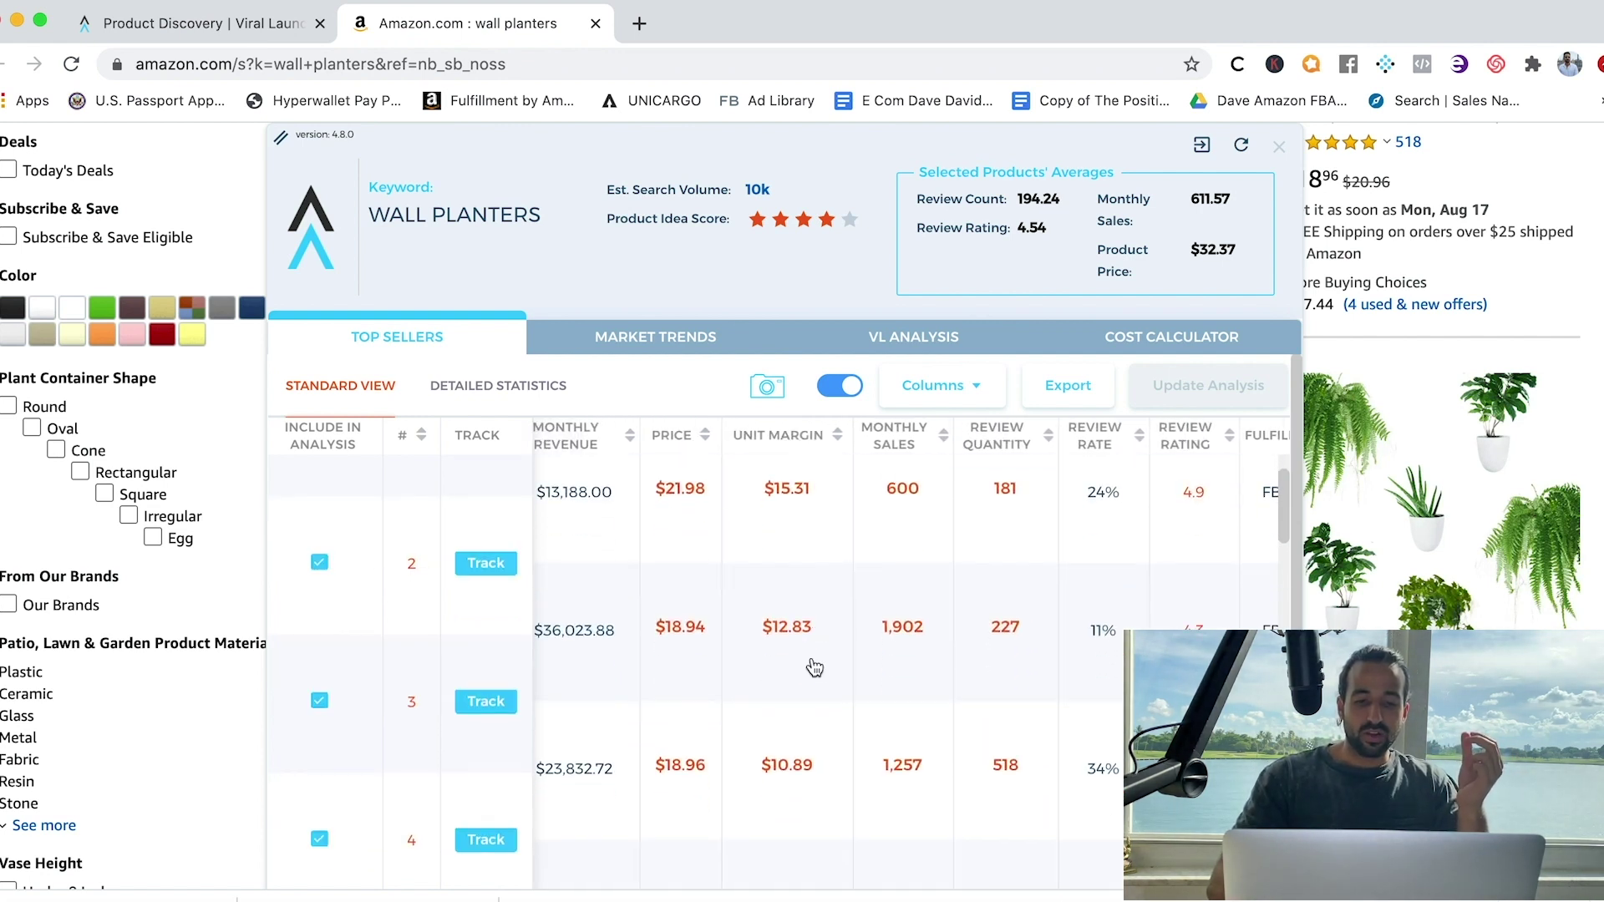
# Compare monthly revenue, monthly sales, review quantity and review rating for the second to fourth top sellers
pyautogui.hscroll(5, 913, 654)
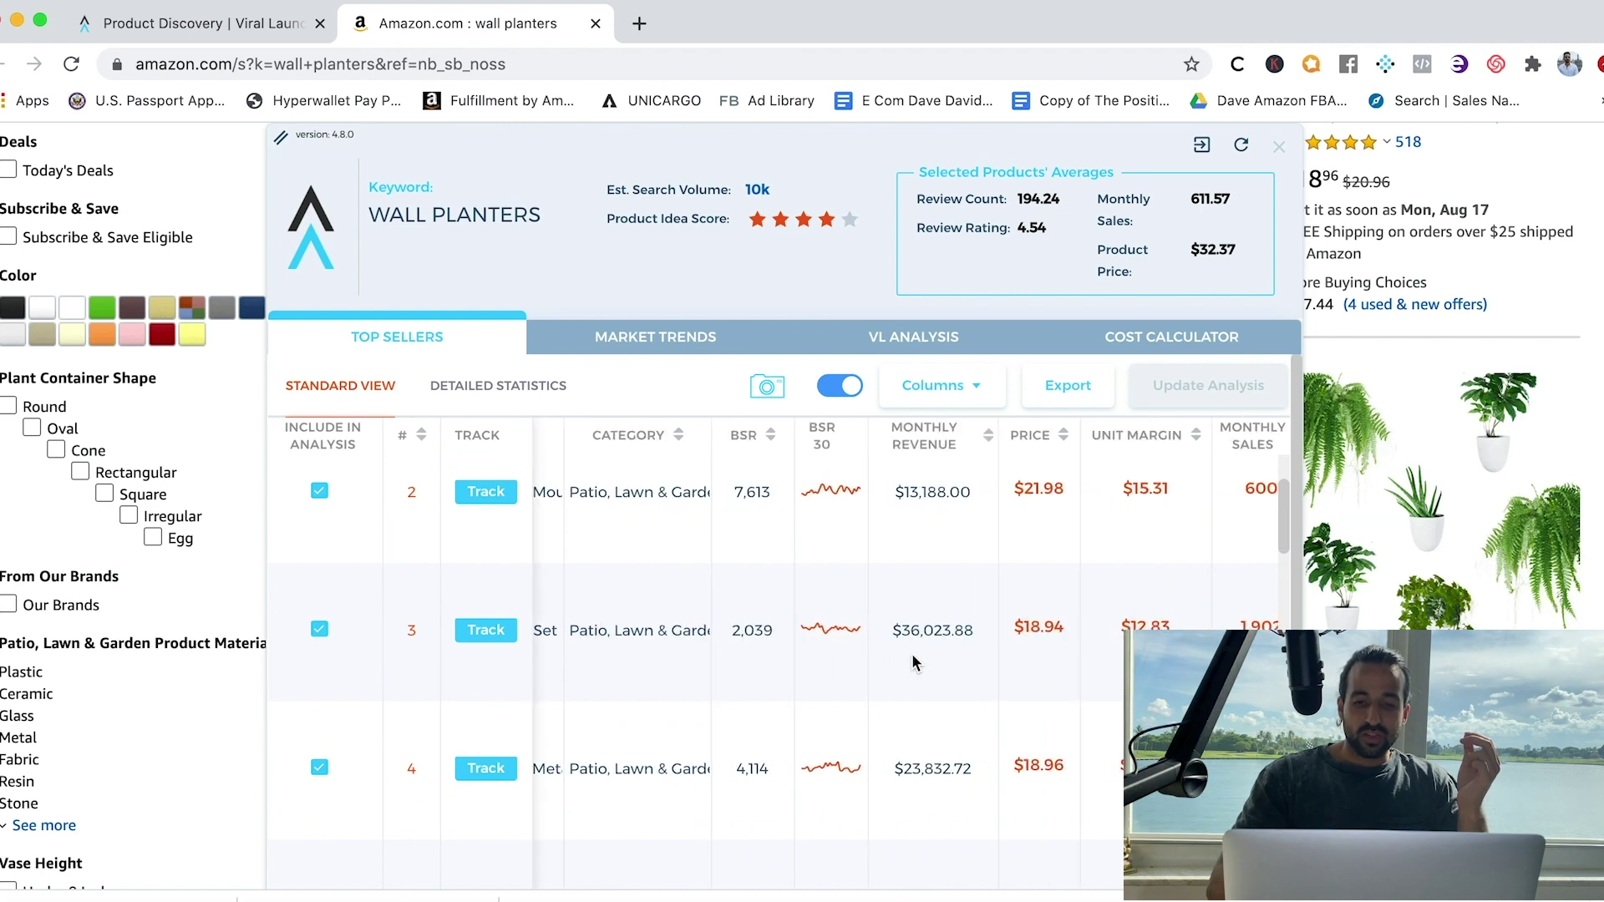
pyautogui.hscroll(3, 949, 639)
pyautogui.scroll(1, 949, 640)
pyautogui.hscroll(3, 950, 640)
pyautogui.hscroll(-1, 949, 638)
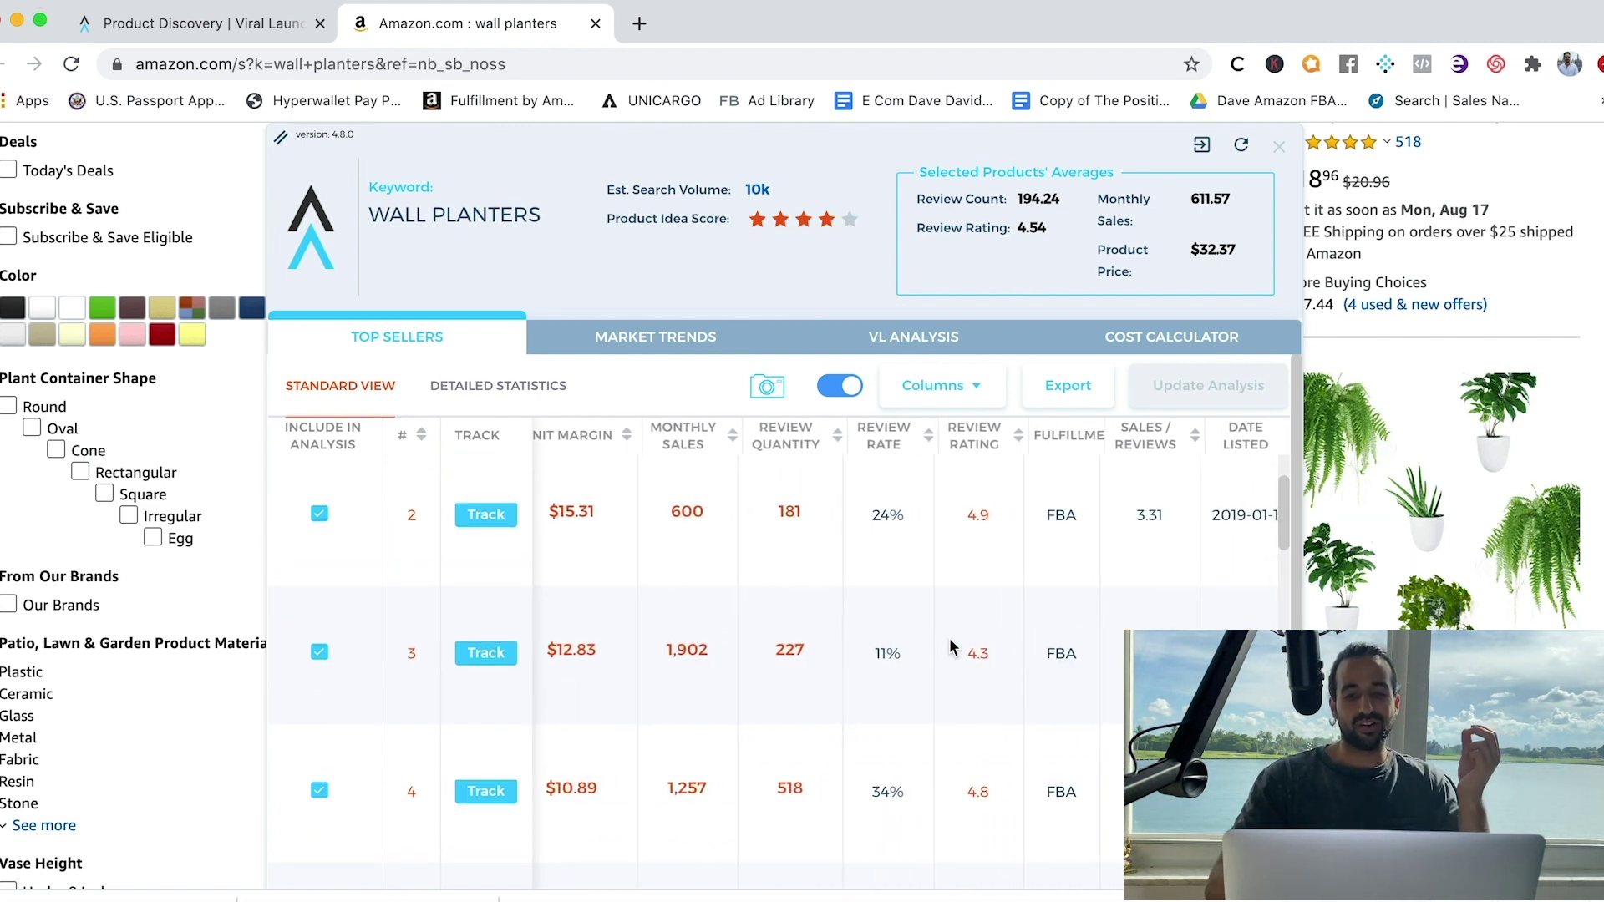
pyautogui.hscroll(-4, 949, 638)
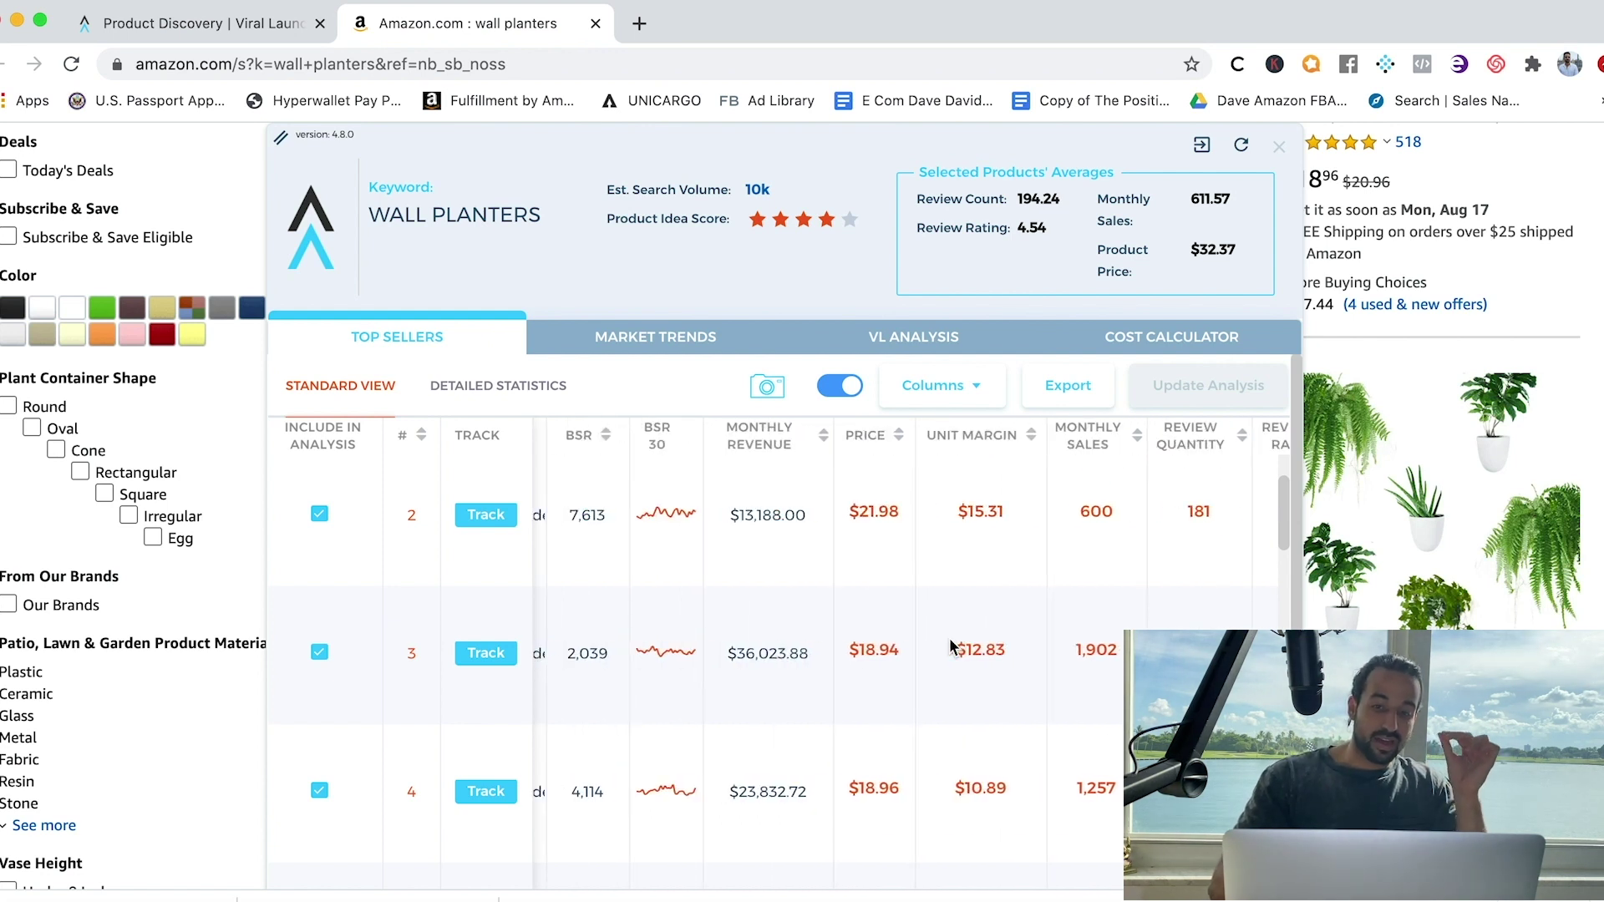
# Hide the product images and examine the monthly sales, review quantity, fulfillment and sales-to-review ratio of the lower-ranked sellers
pyautogui.hscroll(2, 1073, 451)
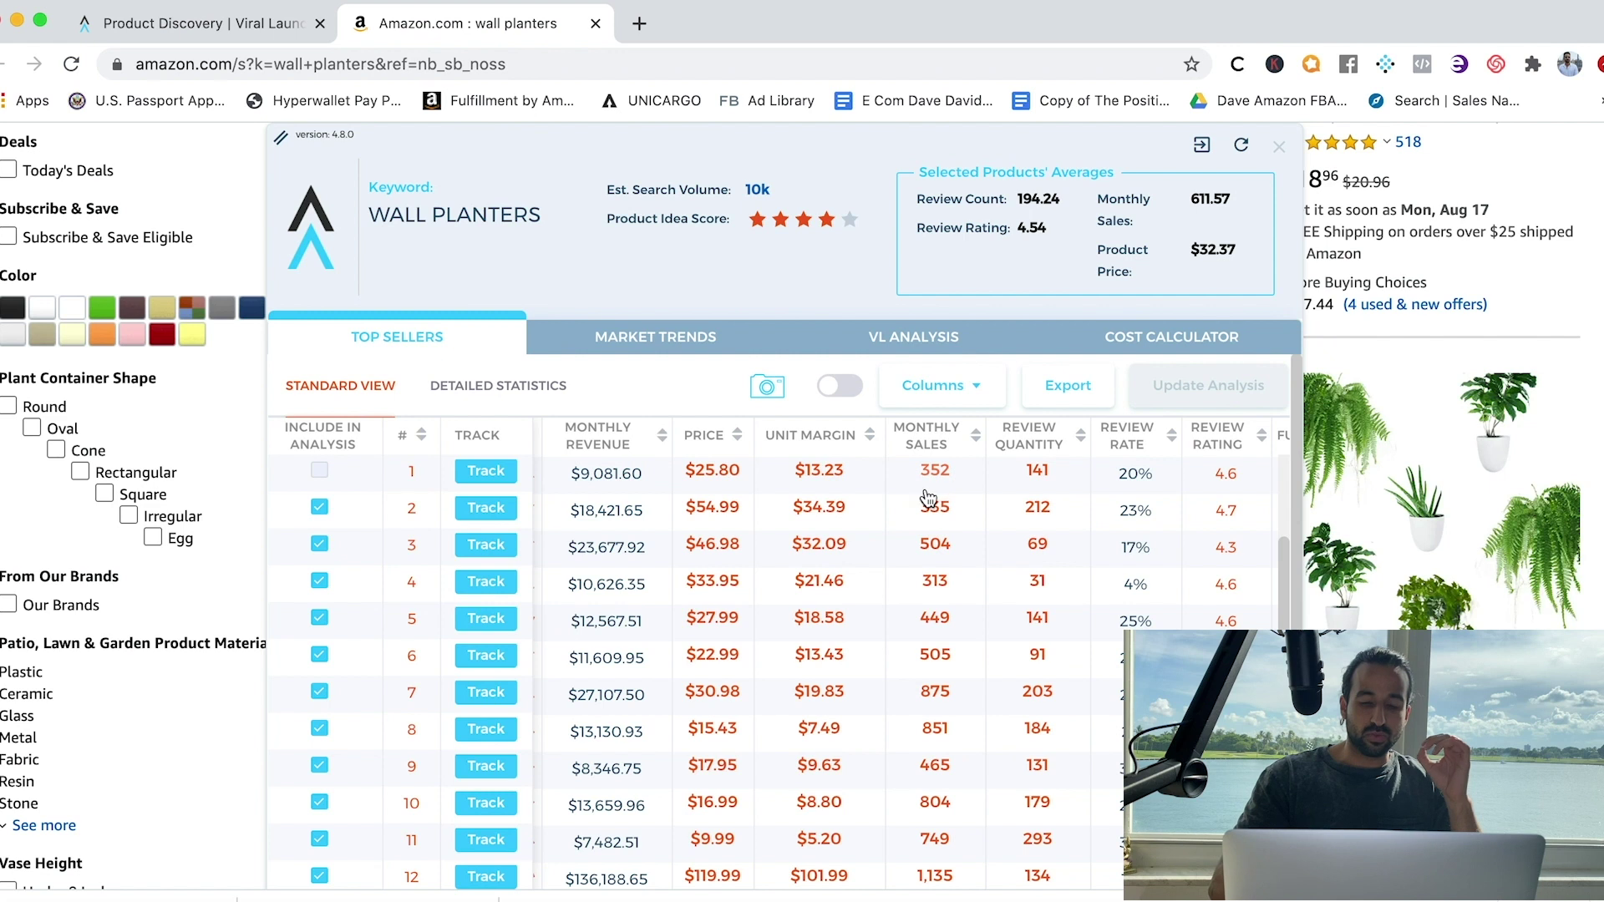
pyautogui.hscroll(2, 923, 768)
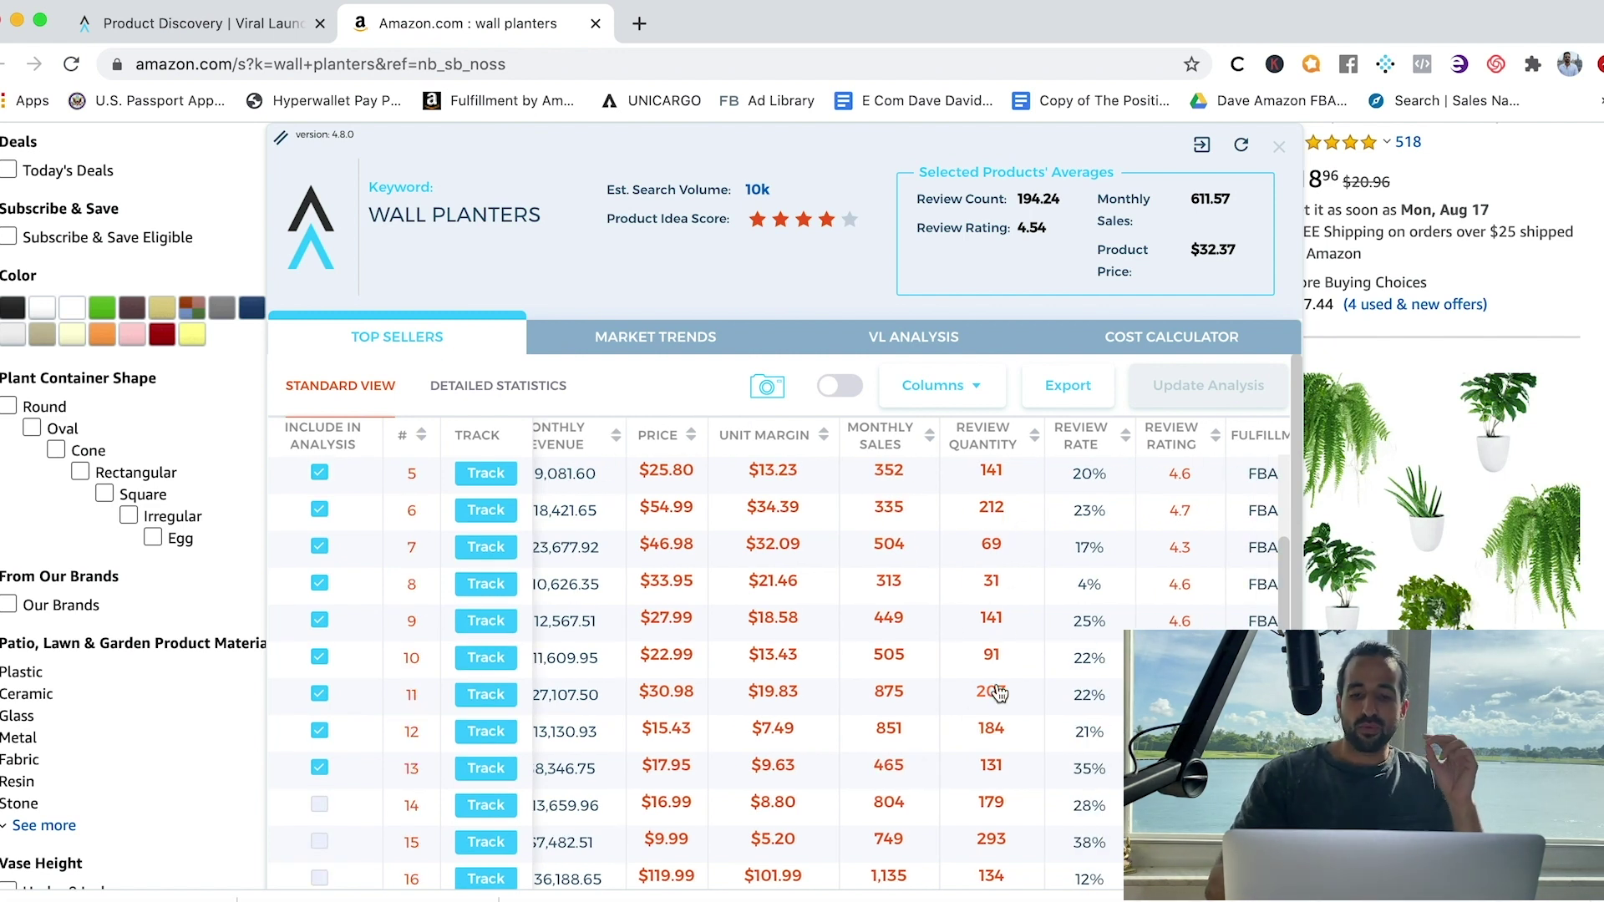
pyautogui.scroll(-1, 1013, 587)
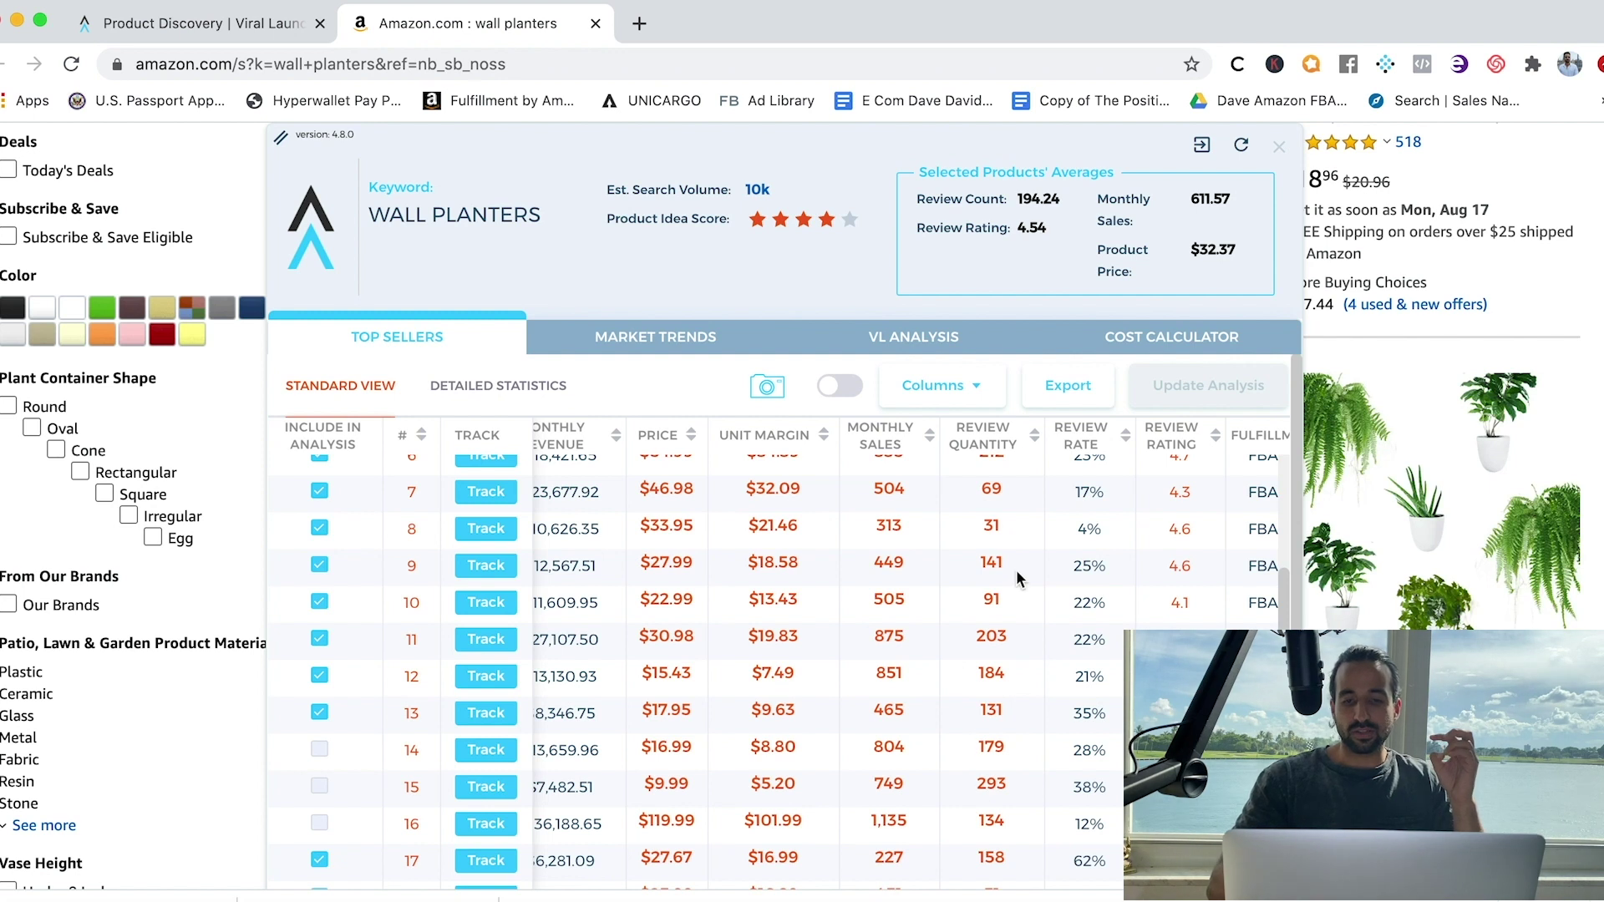
pyautogui.hscroll(5, 1016, 569)
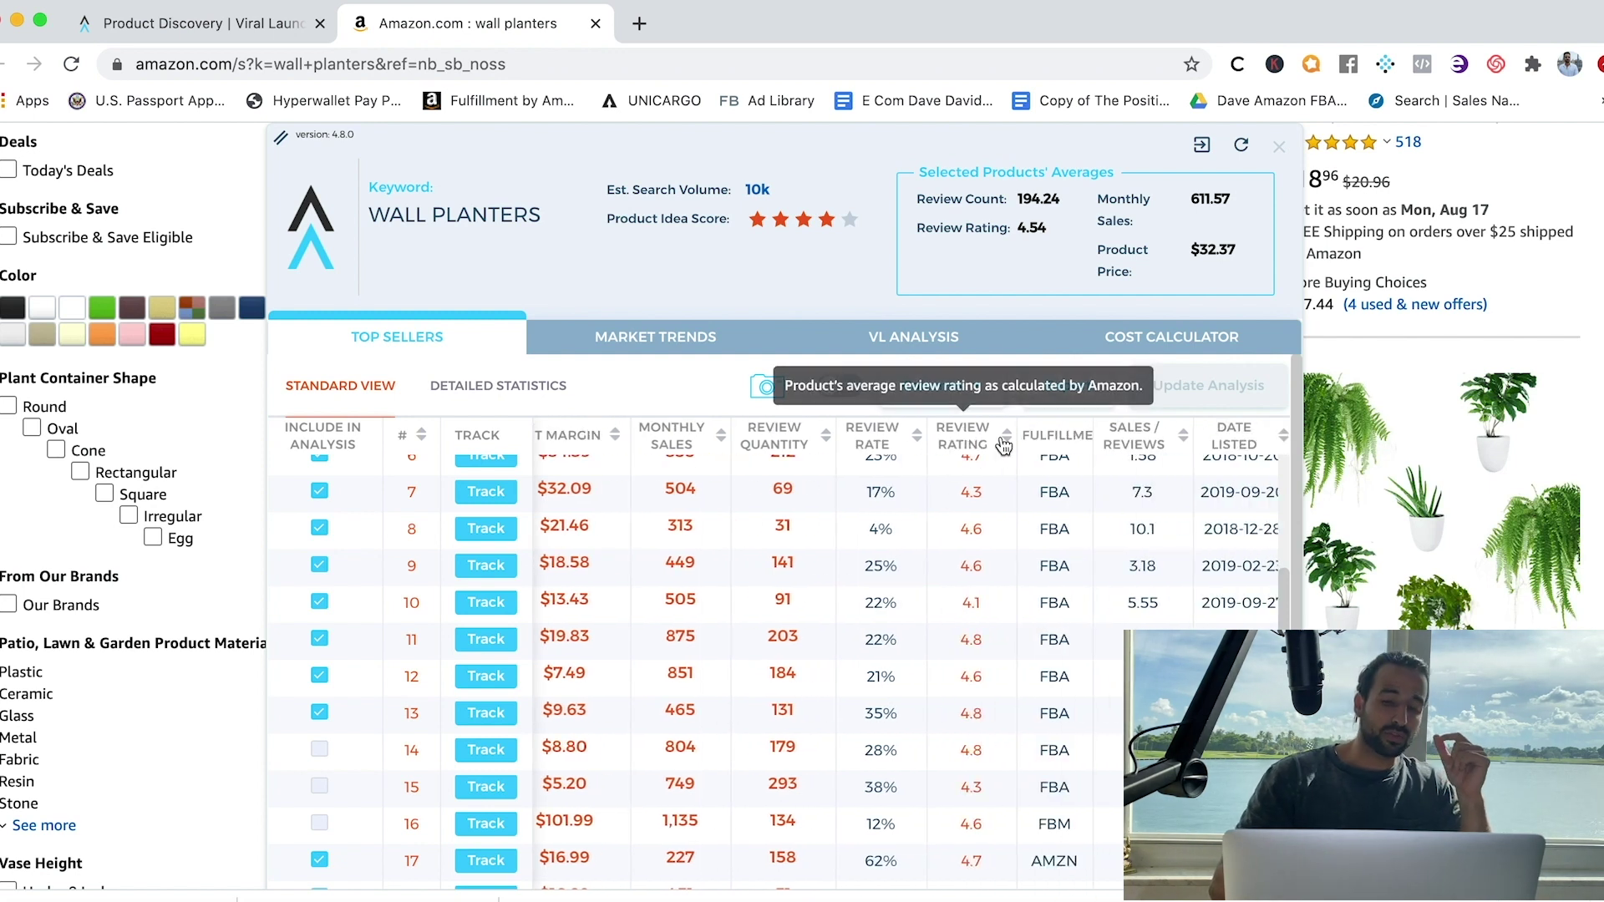
pyautogui.scroll(2, 1065, 626)
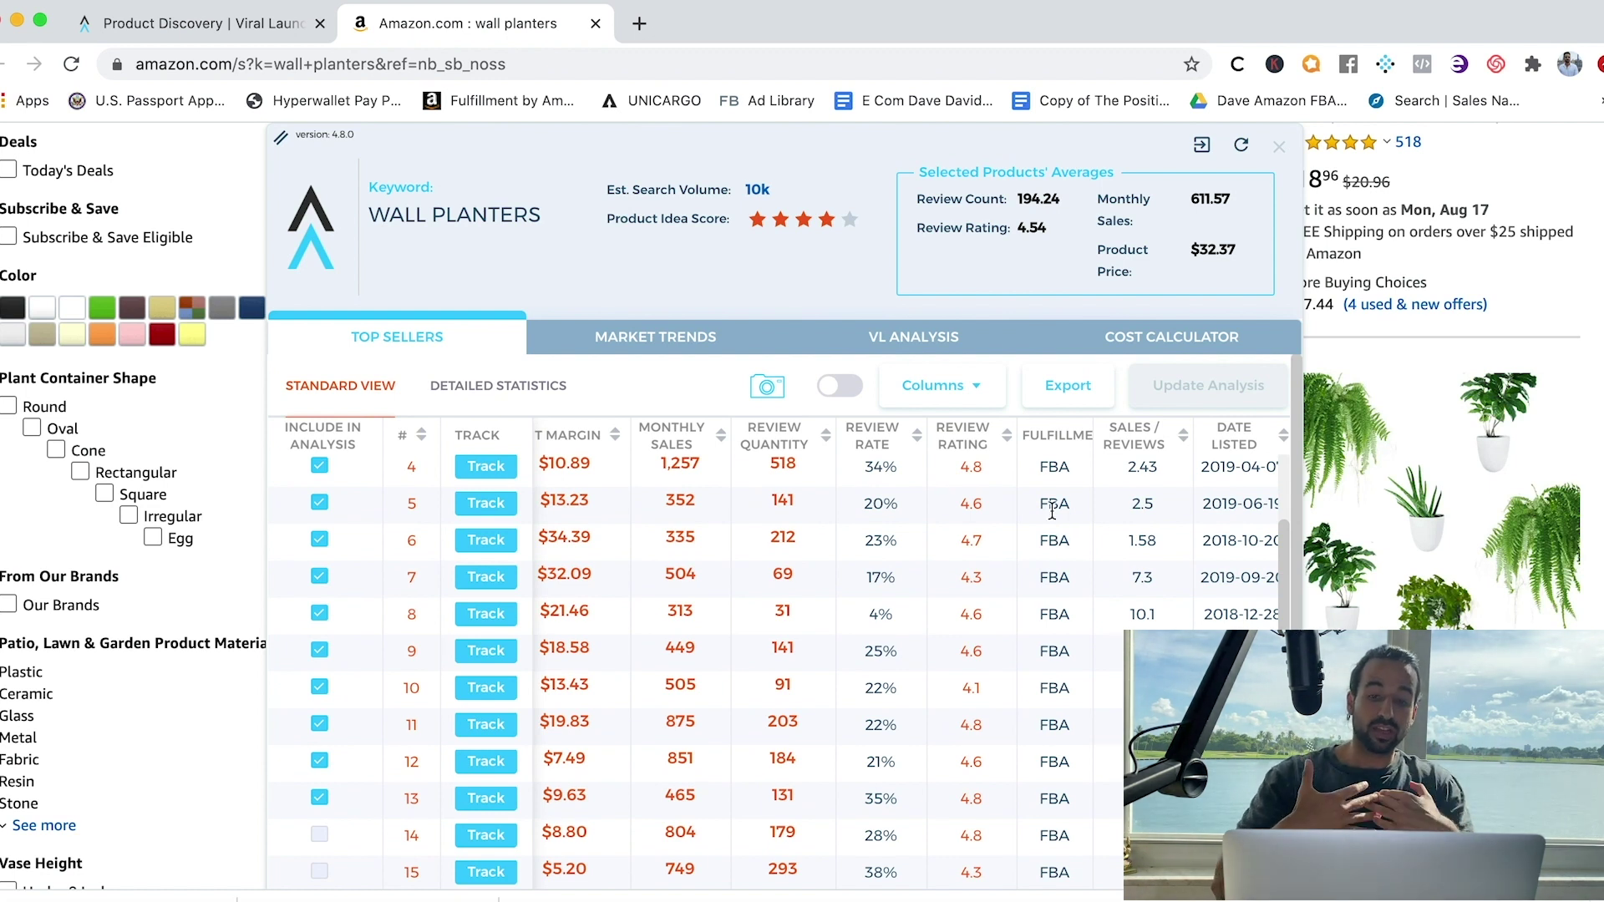
pyautogui.hscroll(-10, 877, 551)
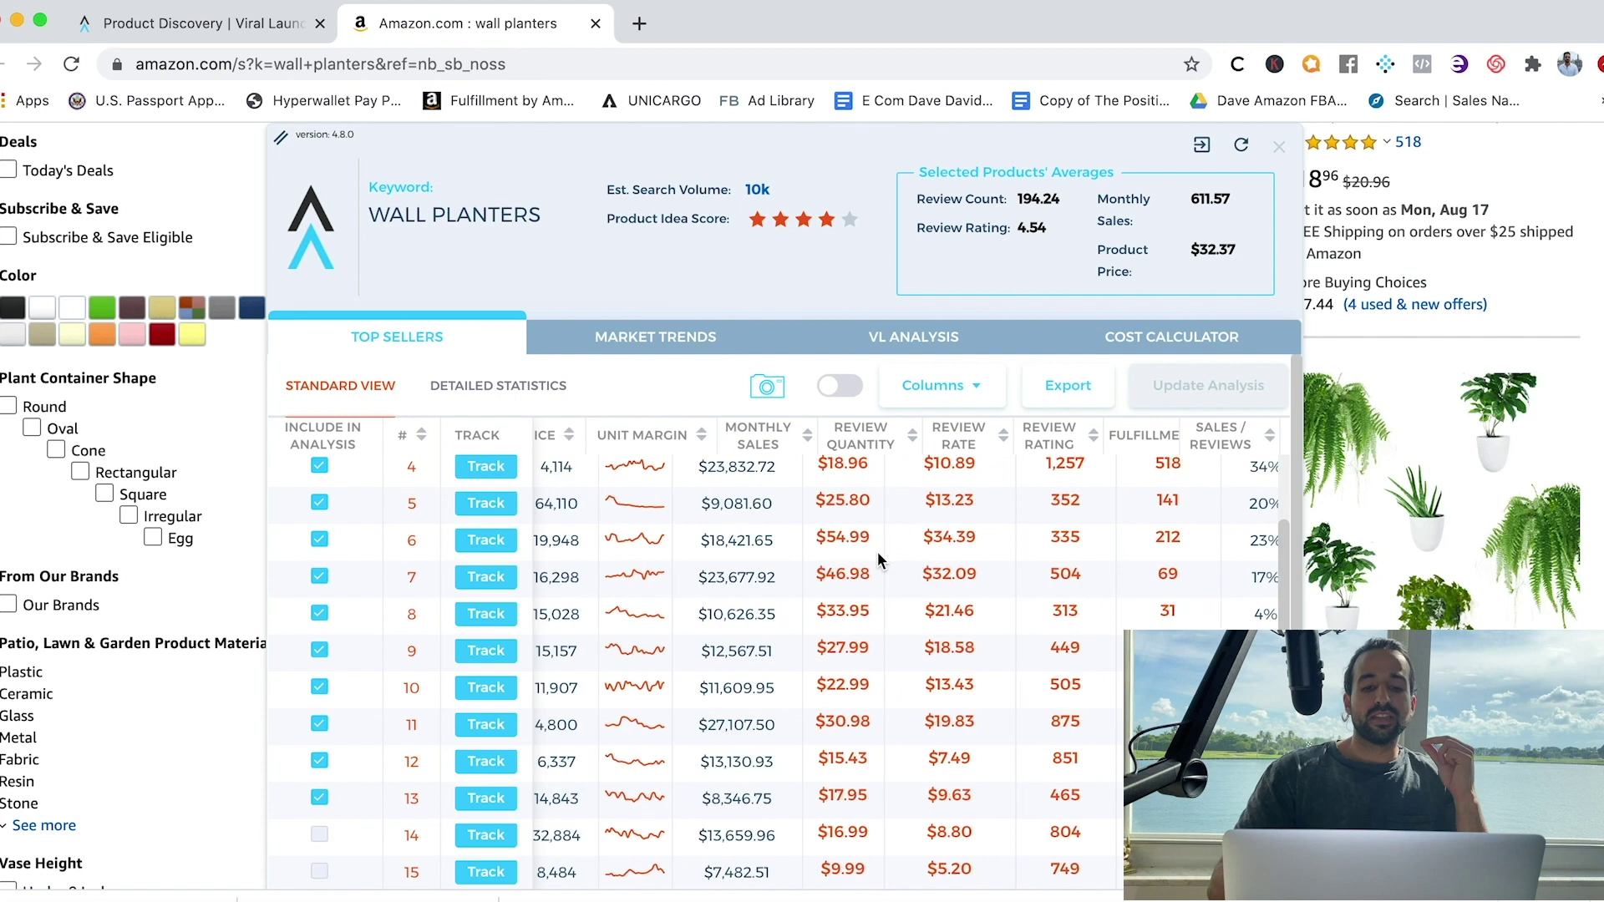
# Examine the market trends for wall planters, especially the estimated sales trend, and close the Viral Launch analysis
pyautogui.click(656, 342)
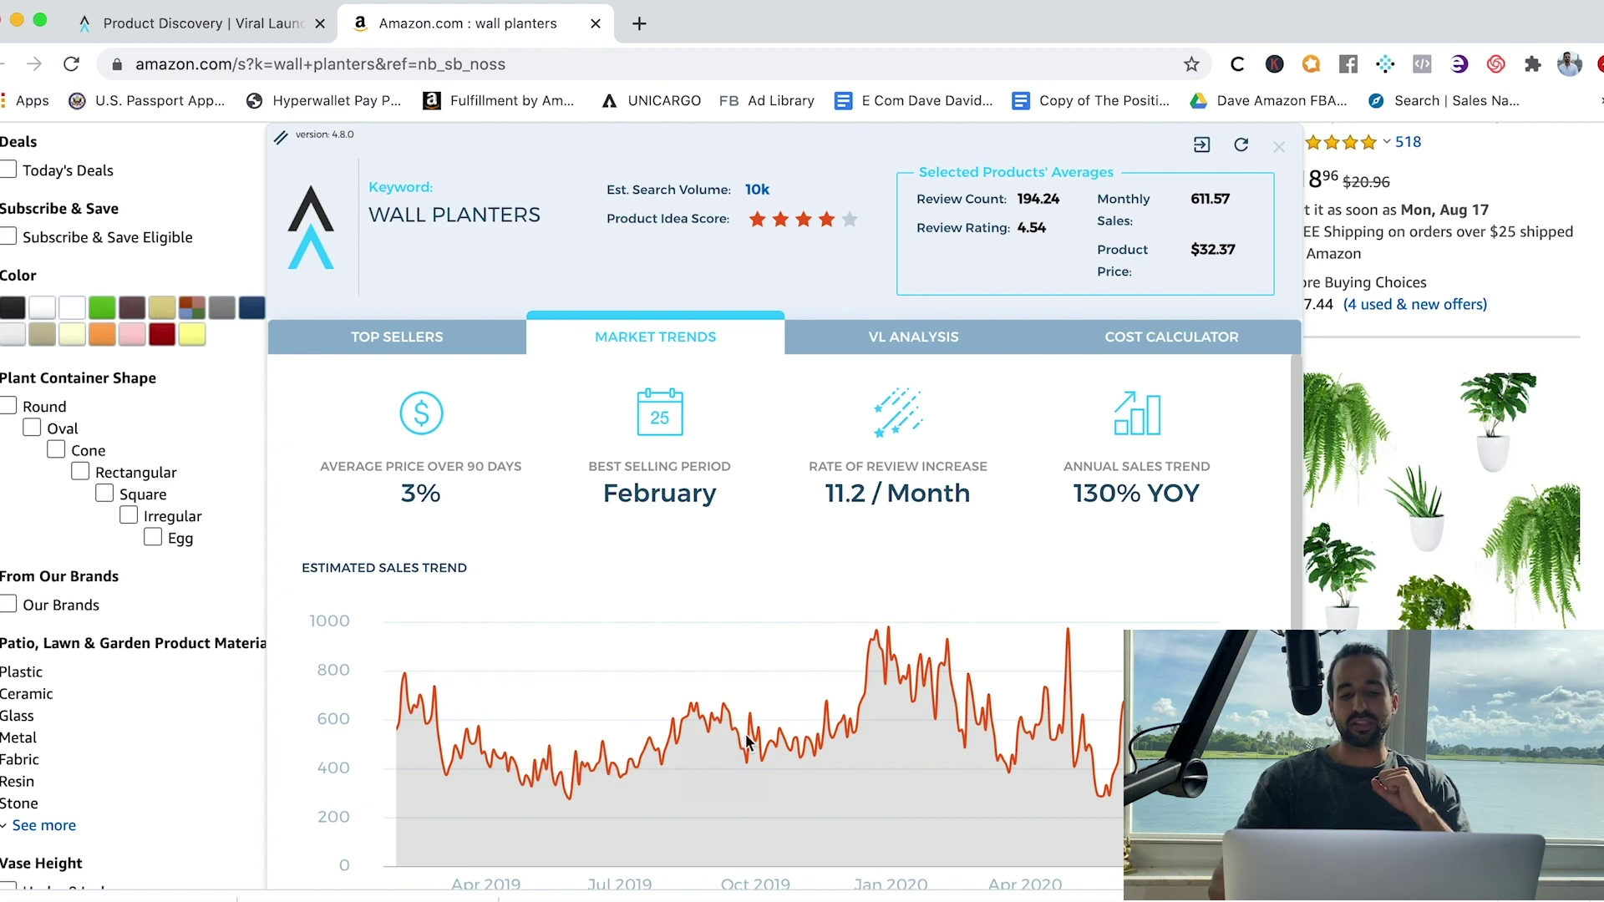
pyautogui.scroll(-1, 597, 778)
pyautogui.scroll(-1, 596, 774)
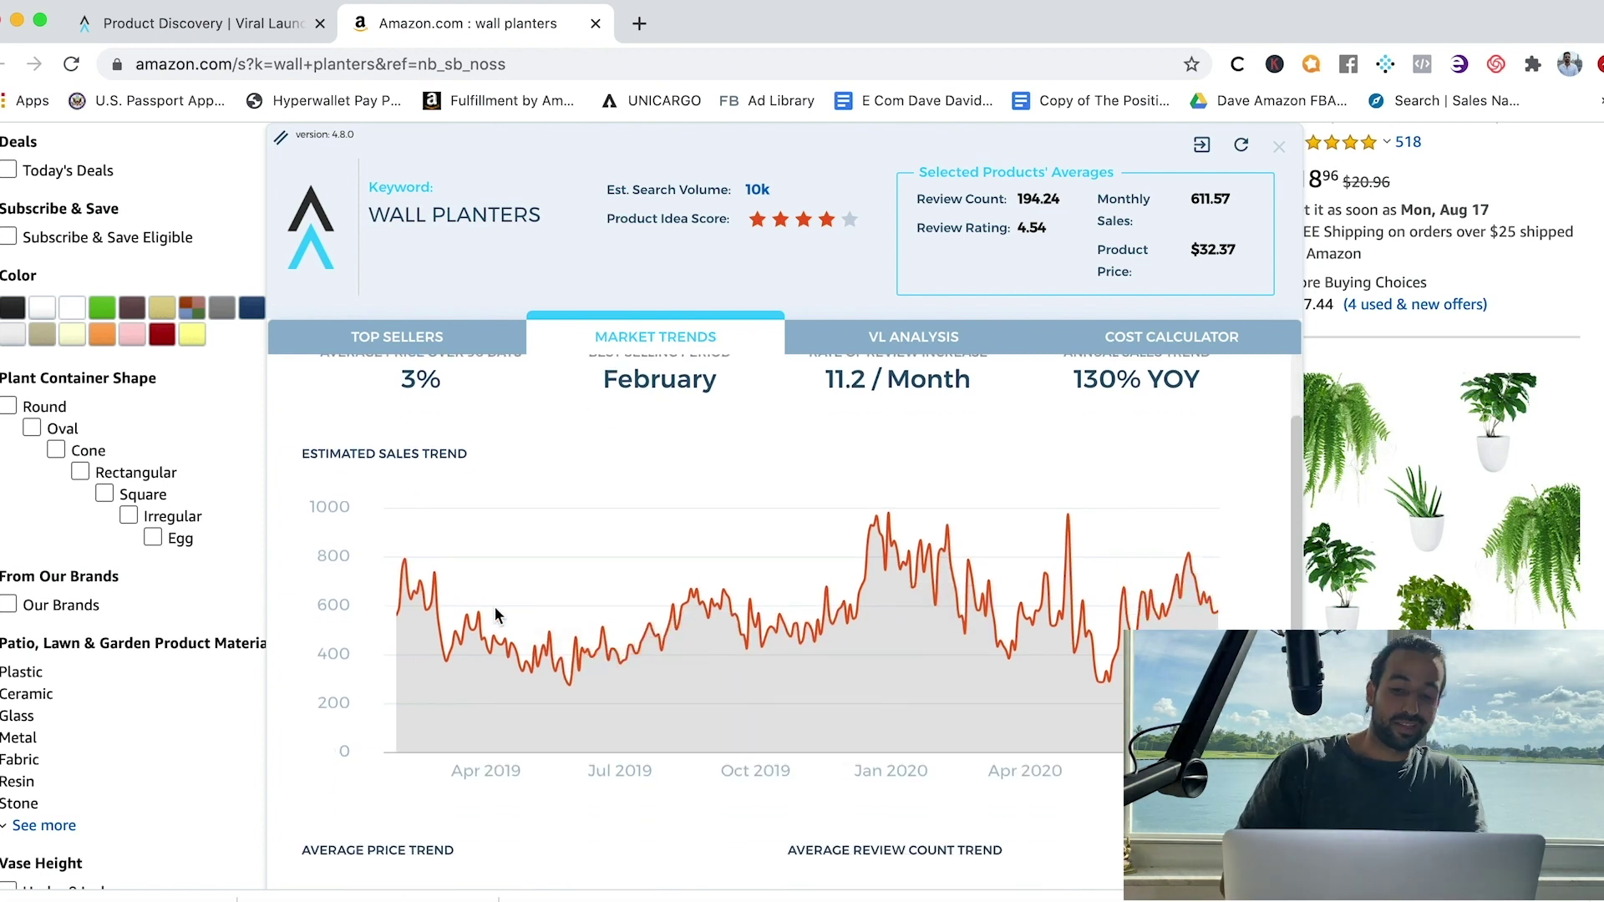
pyautogui.scroll(-1, 724, 650)
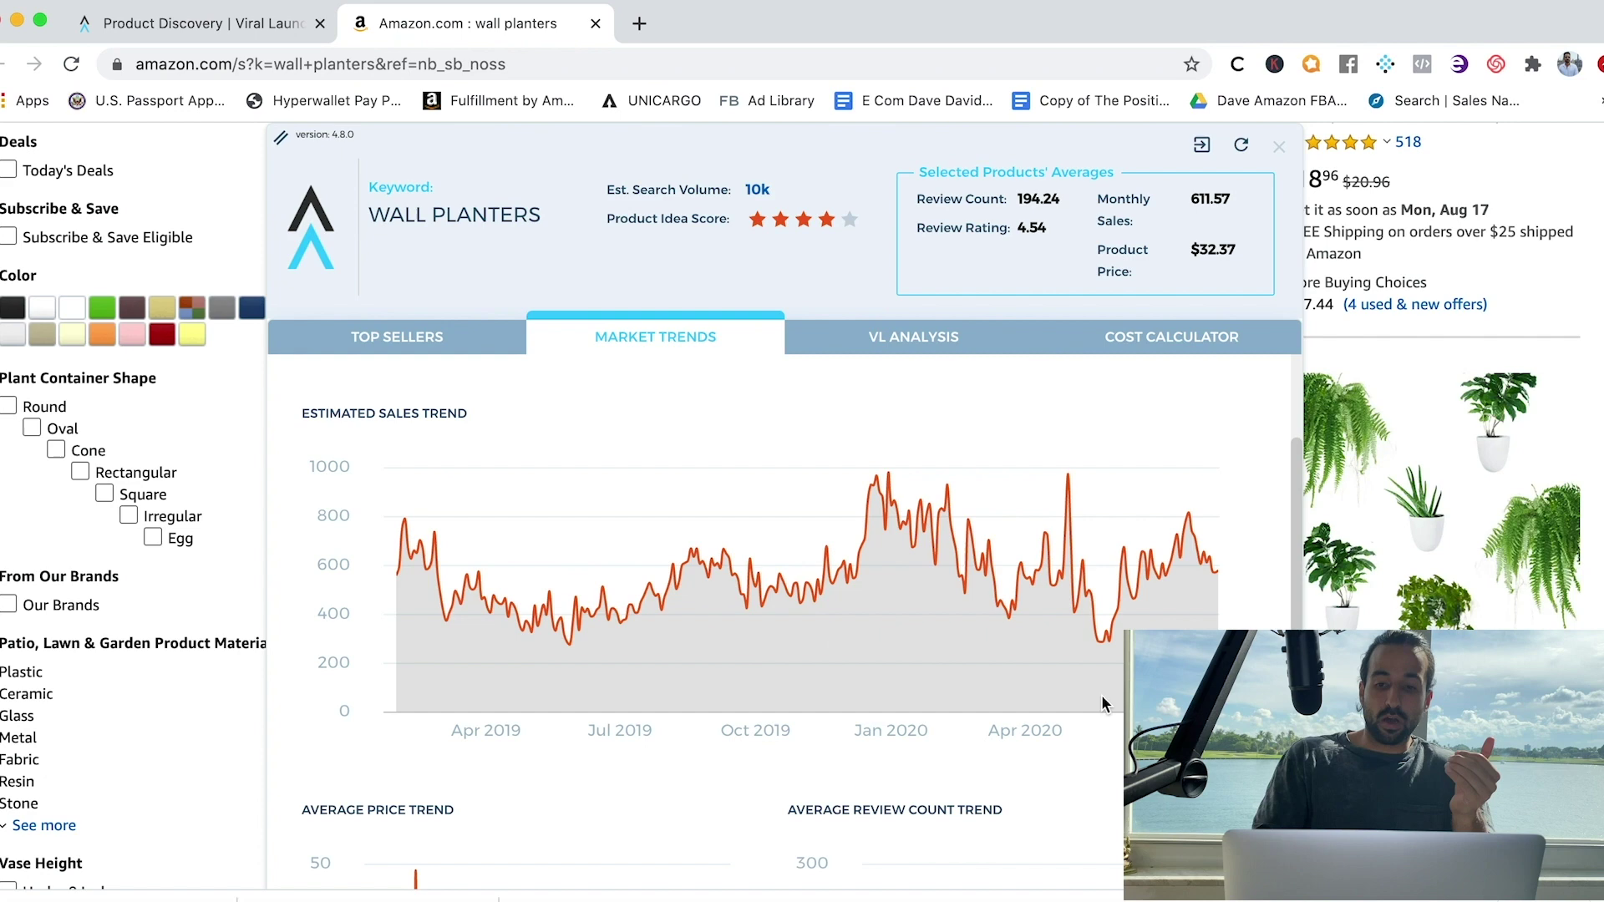
pyautogui.click(1278, 147)
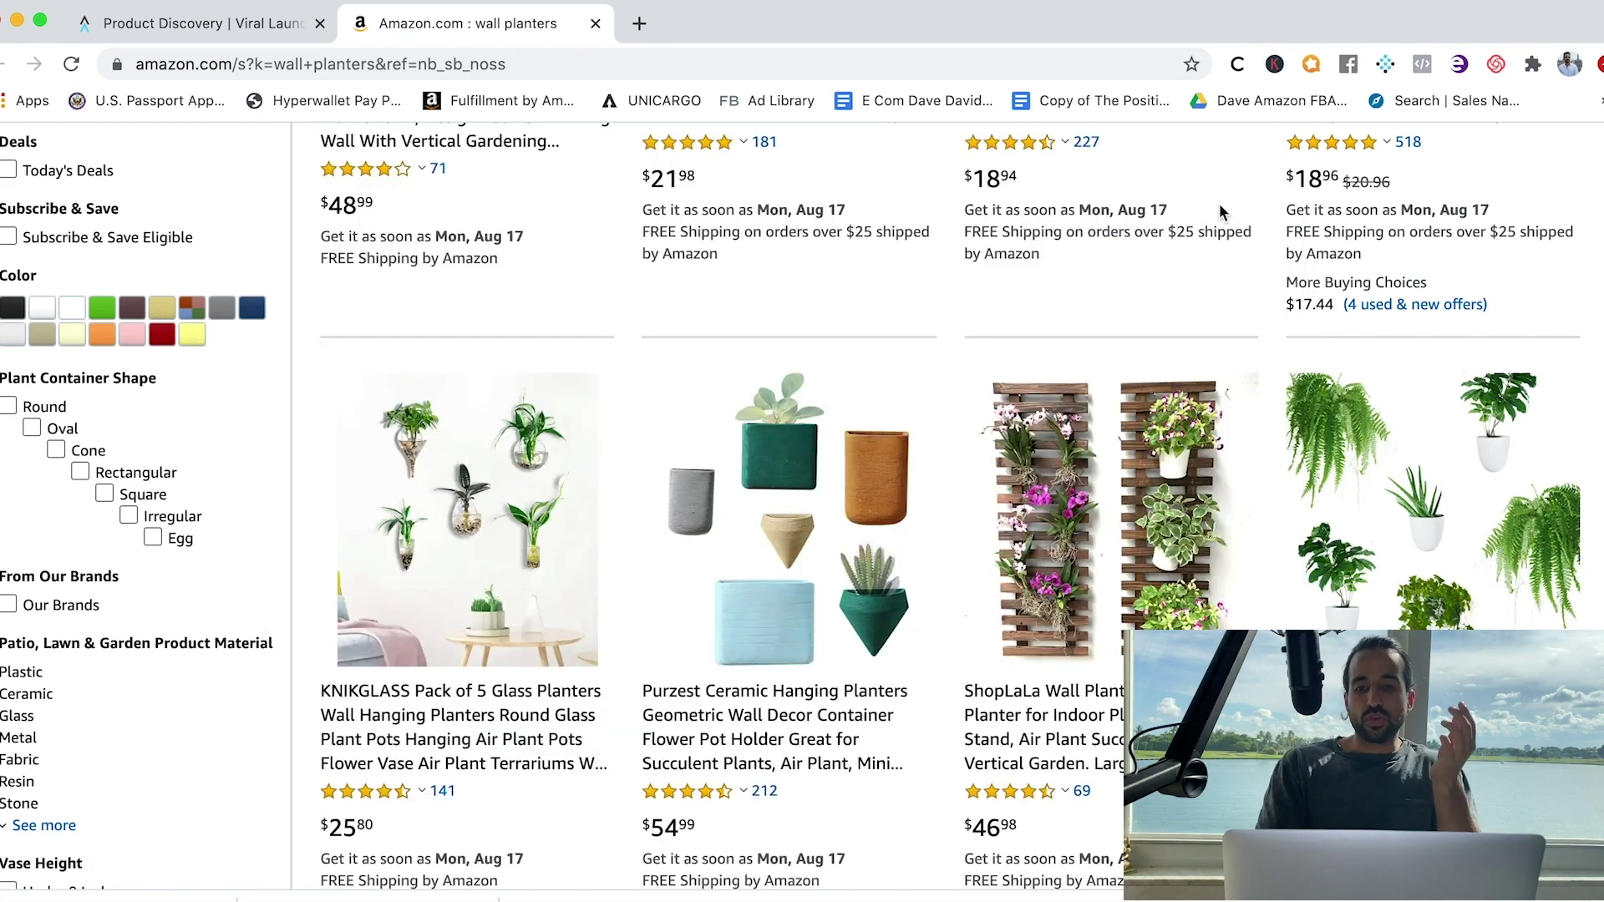
# Look through the wall planter listings on Amazon, comparing the designs, prices and review counts of the first products
pyautogui.scroll(10, 1219, 212)
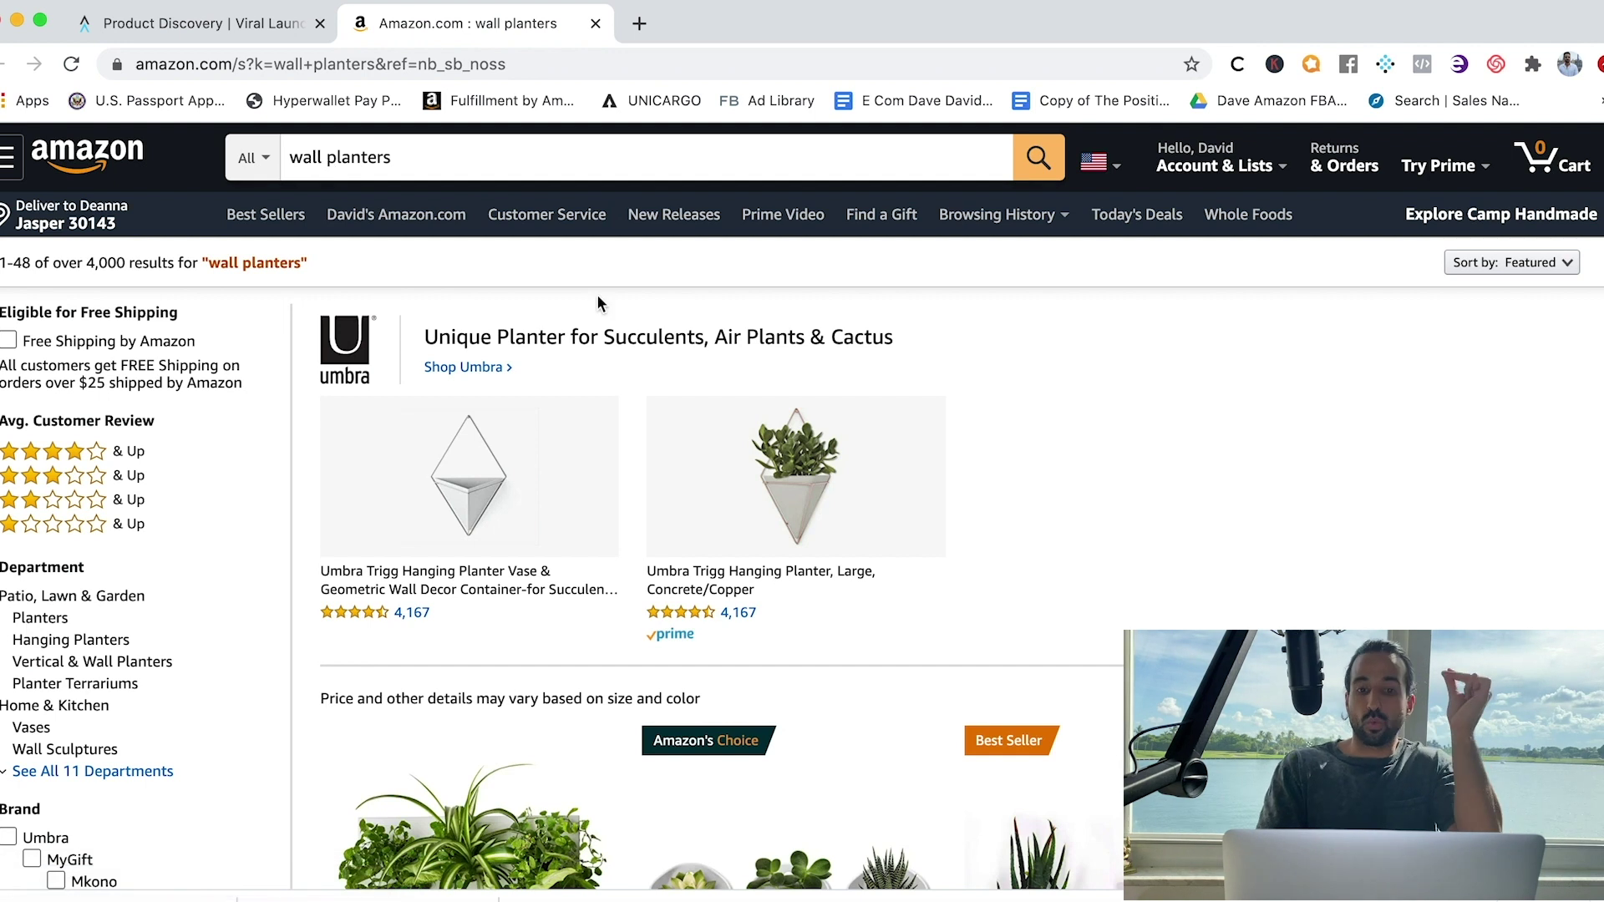
pyautogui.scroll(-9, 1049, 653)
pyautogui.scroll(-1, 898, 730)
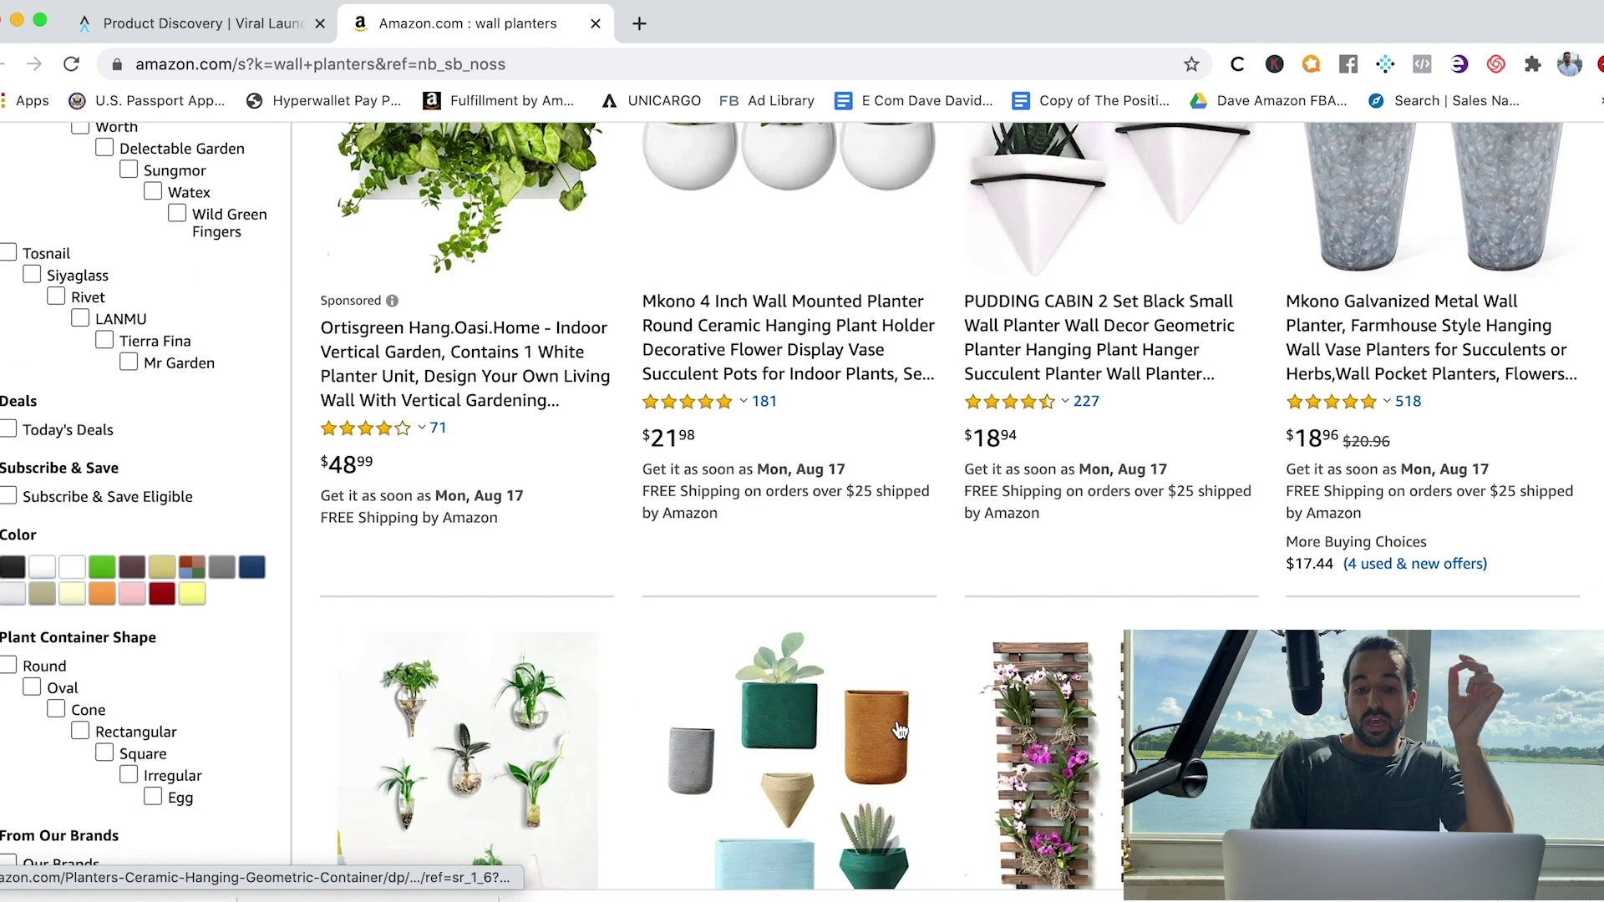
pyautogui.scroll(2, 896, 660)
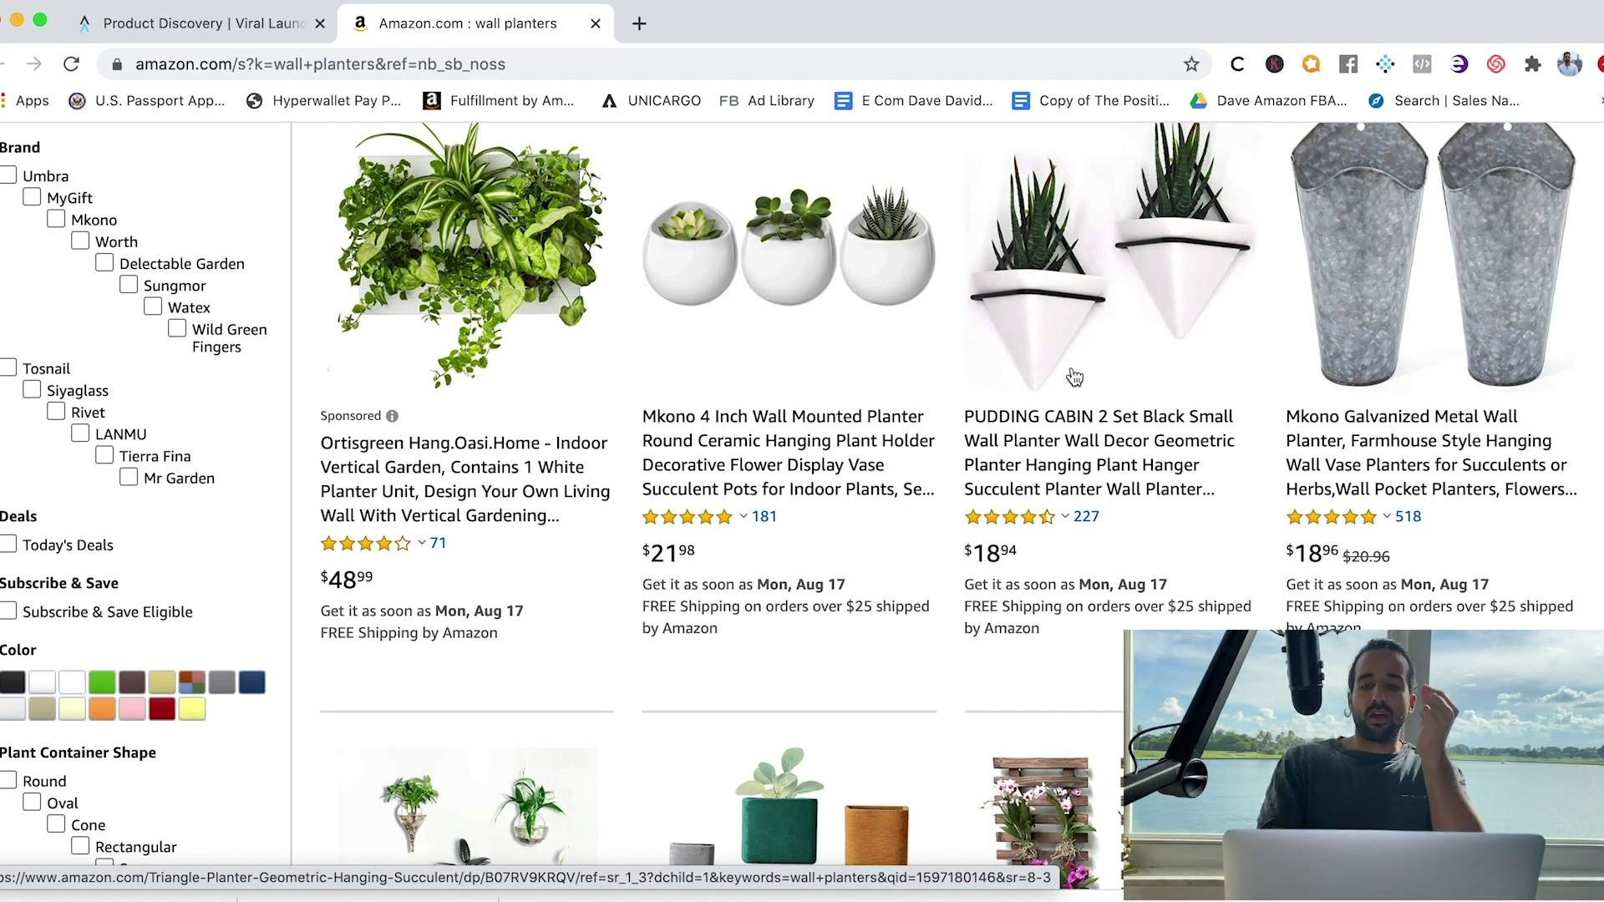
pyautogui.scroll(-1, 1073, 376)
pyautogui.scroll(10, 1069, 411)
pyautogui.scroll(-6, 1069, 410)
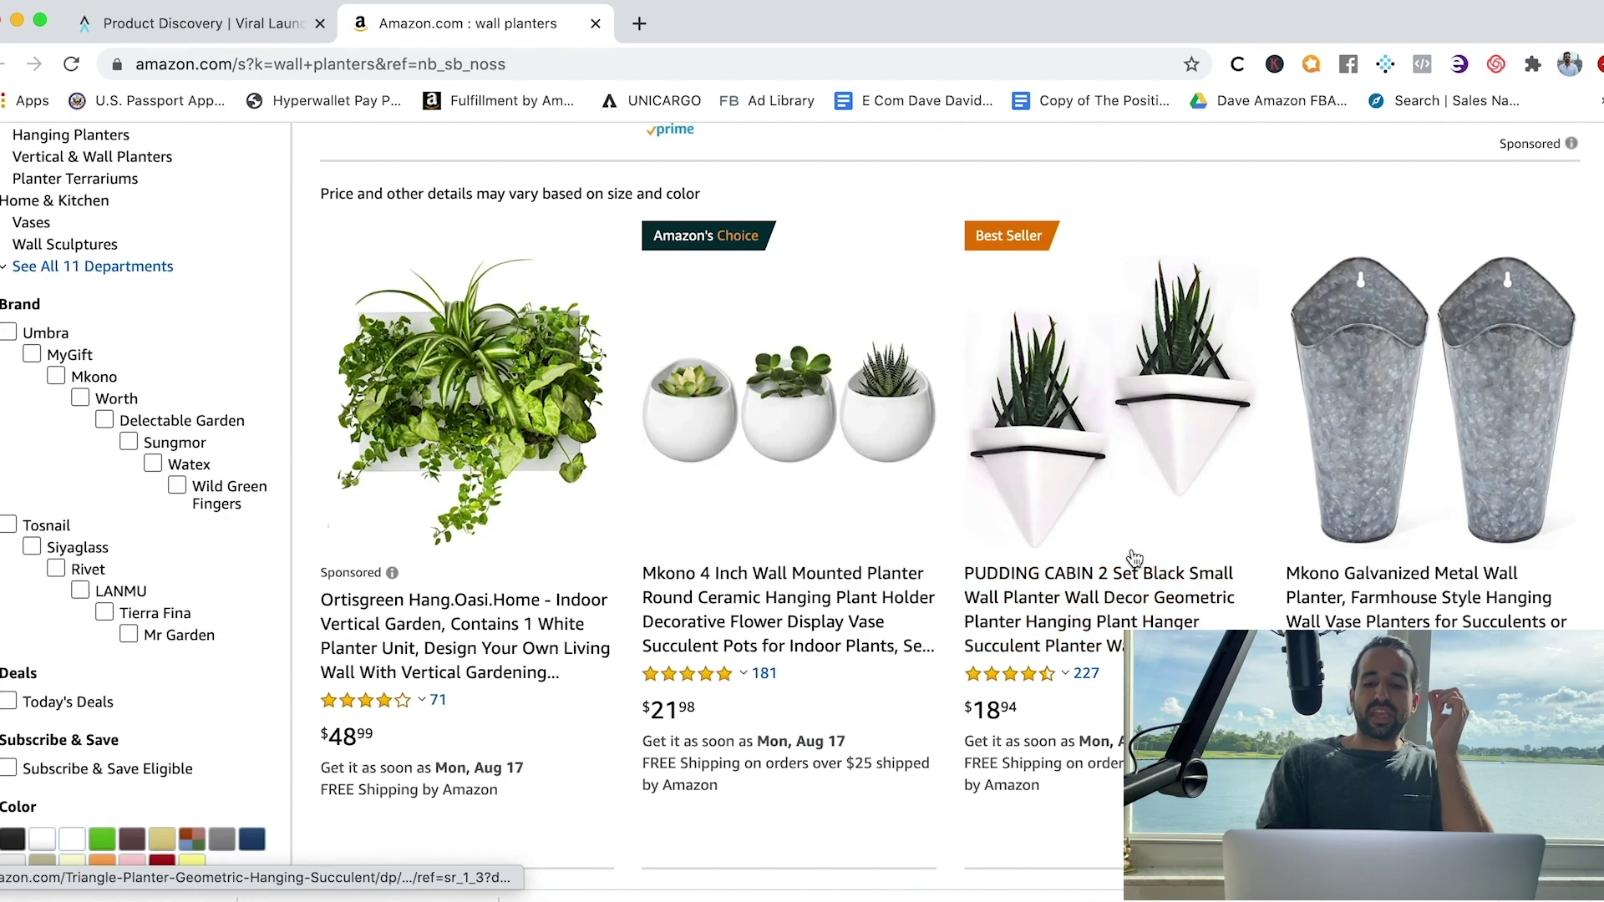